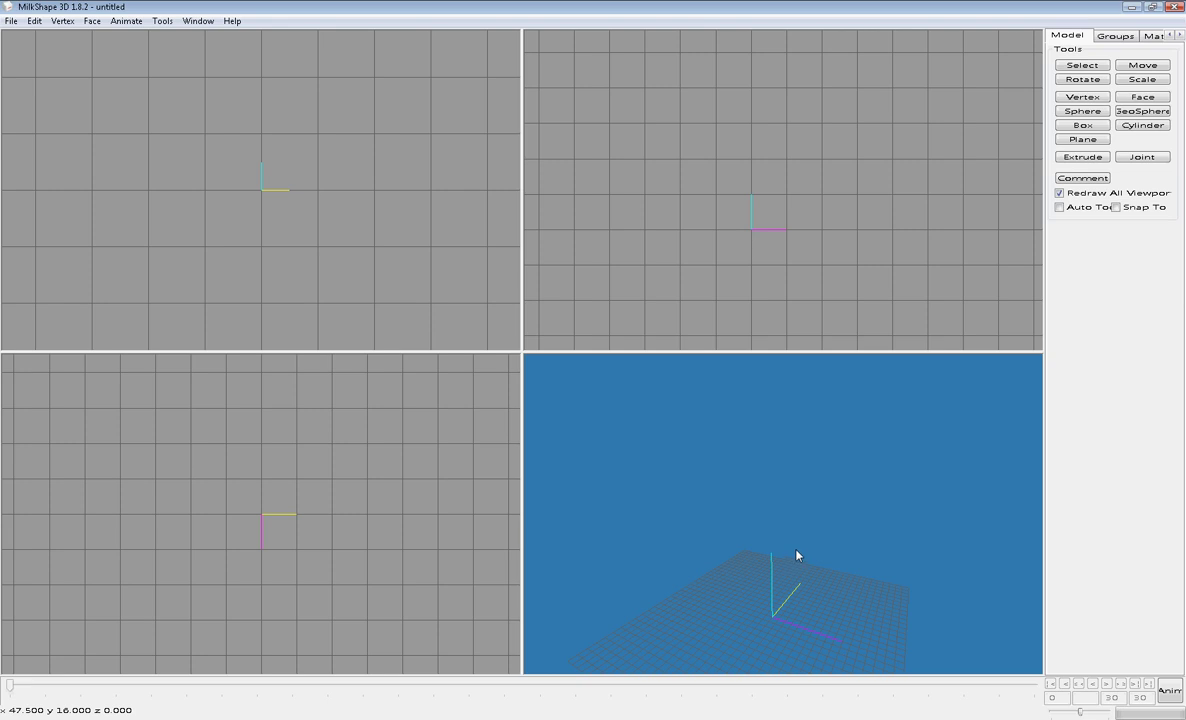
# - Draw a tall upright cylinder at the scene centre and scale it thinner
pyautogui.click(1140, 125)
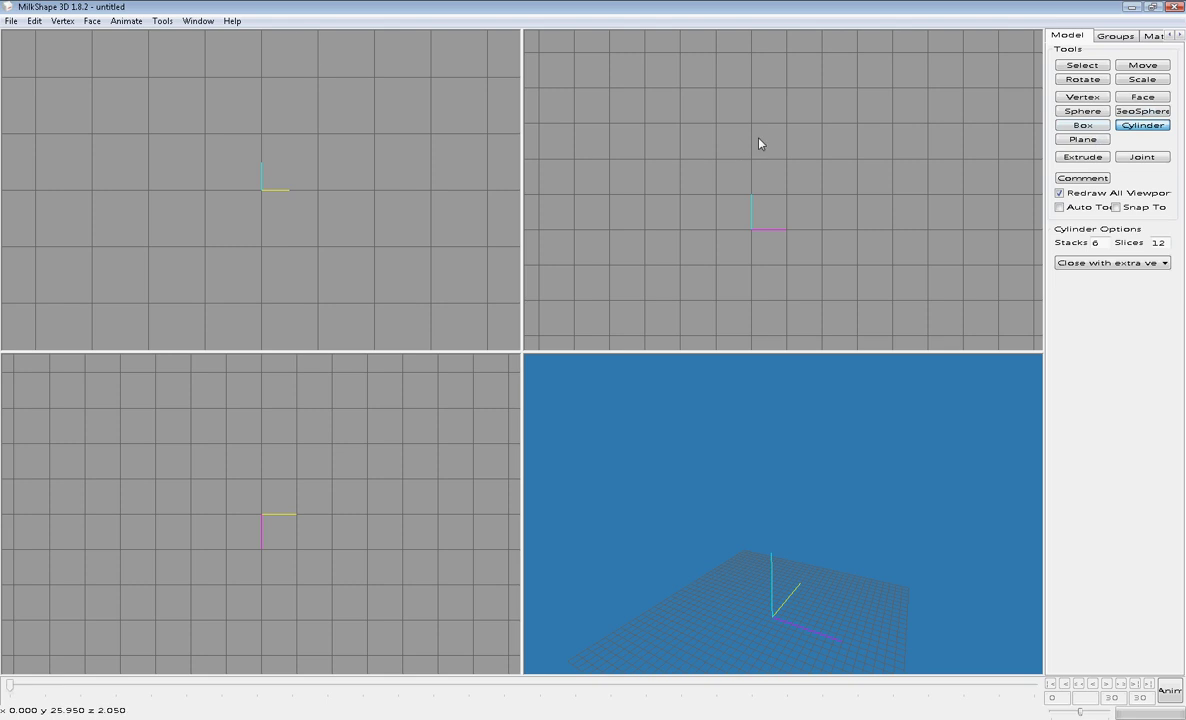
pyautogui.moveTo(754, 162); pyautogui.dragTo(755, 188)
pyautogui.moveTo(776, 484); pyautogui.dragTo(776, 498)
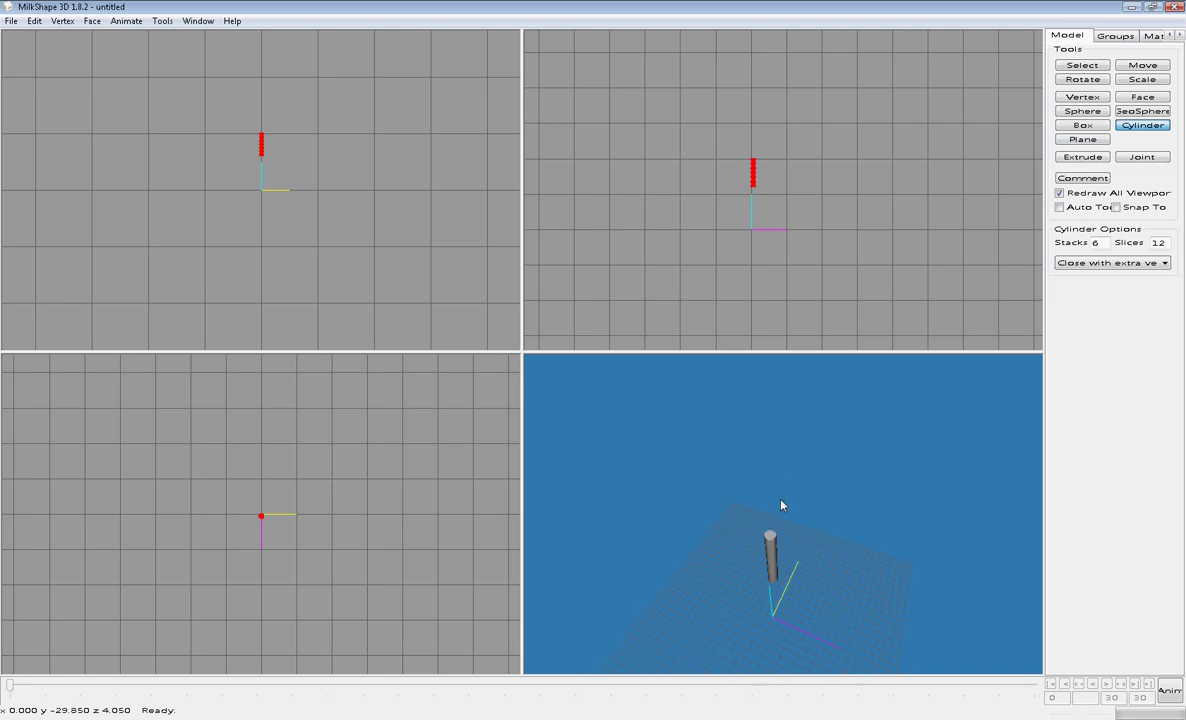
pyautogui.click(1142, 79)
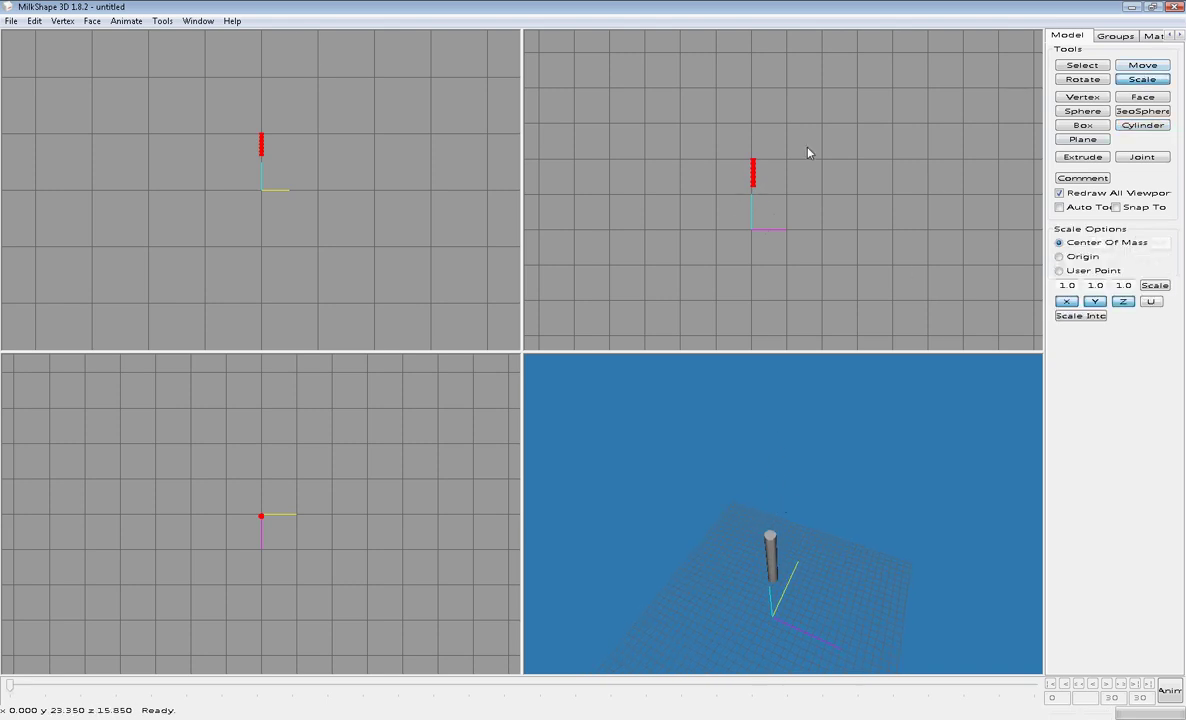
pyautogui.moveTo(750, 172); pyautogui.dragTo(754, 172)
pyautogui.moveTo(830, 540); pyautogui.dragTo(787, 400)
pyautogui.moveTo(793, 469)
pyautogui.mouseDown()
pyautogui.moveTo(771, 488)
pyautogui.moveTo(795, 470)
pyautogui.mouseUp()
# - Spin the cylinder about its vertical axis and shrink it slightly
pyautogui.click(1082, 79)
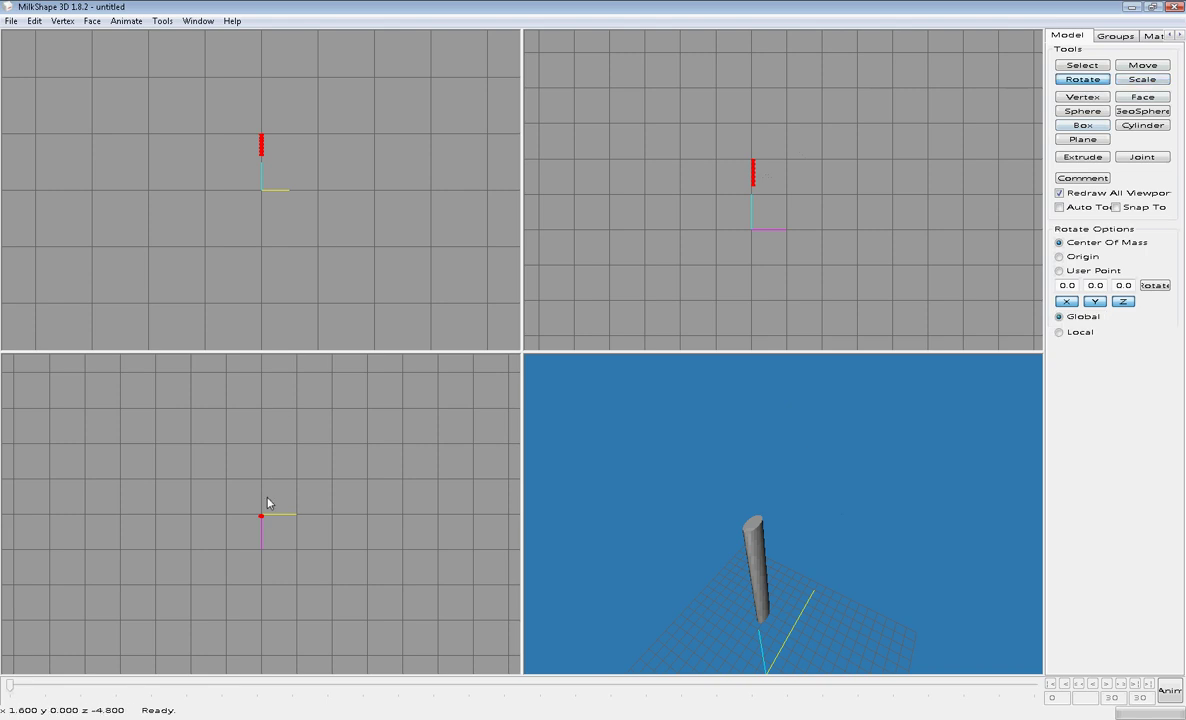
pyautogui.moveTo(270, 500)
pyautogui.mouseDown()
pyautogui.moveTo(241, 471)
pyautogui.moveTo(204, 466)
pyautogui.mouseUp()
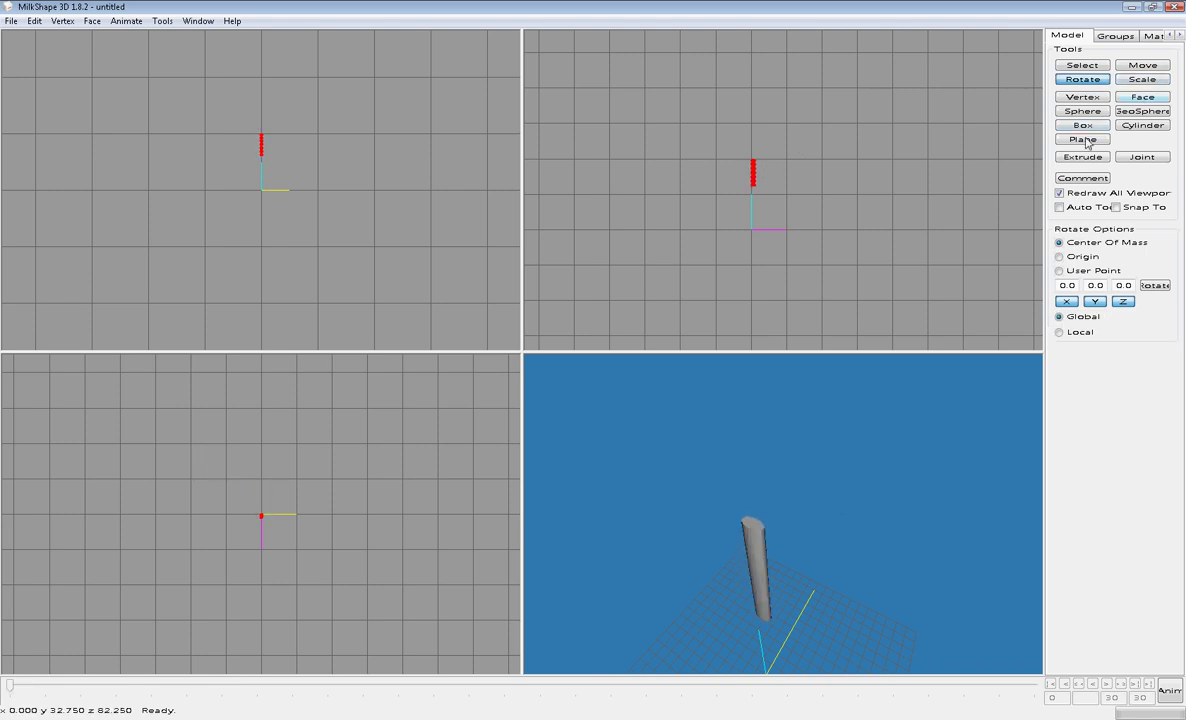
pyautogui.click(1140, 80)
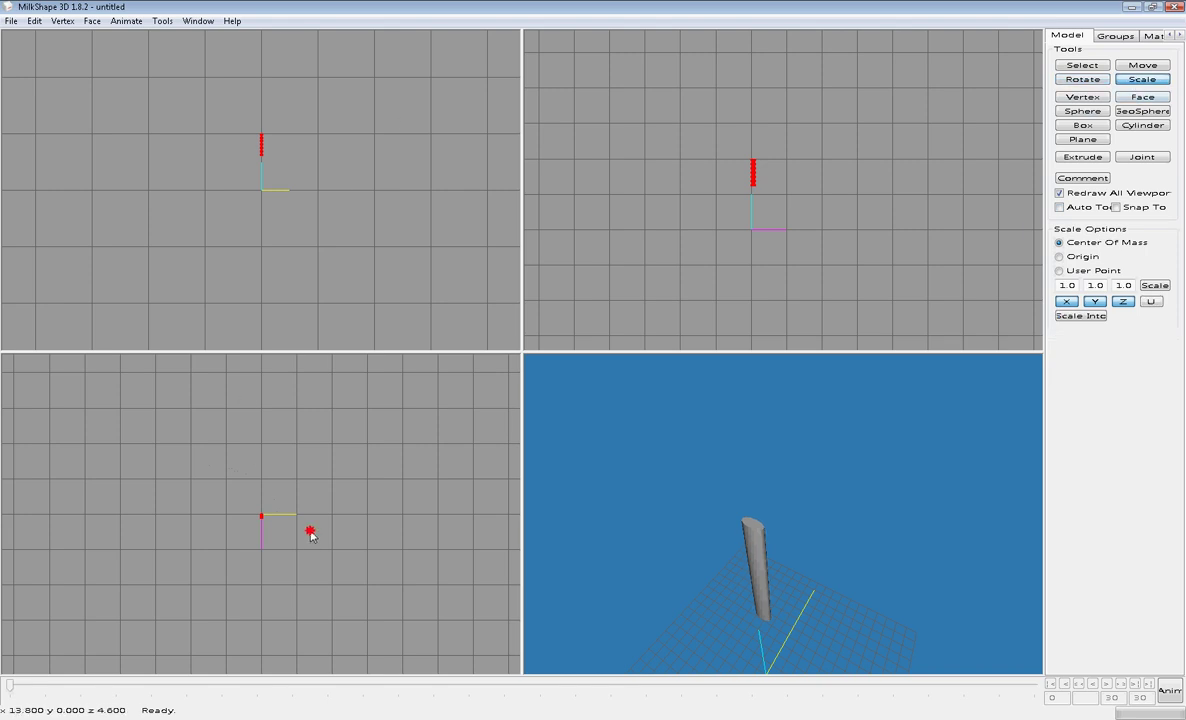
pyautogui.moveTo(741, 214); pyautogui.dragTo(741, 219)
pyautogui.moveTo(760, 564)
pyautogui.mouseDown()
pyautogui.moveTo(797, 543)
pyautogui.moveTo(790, 552)
pyautogui.mouseUp()
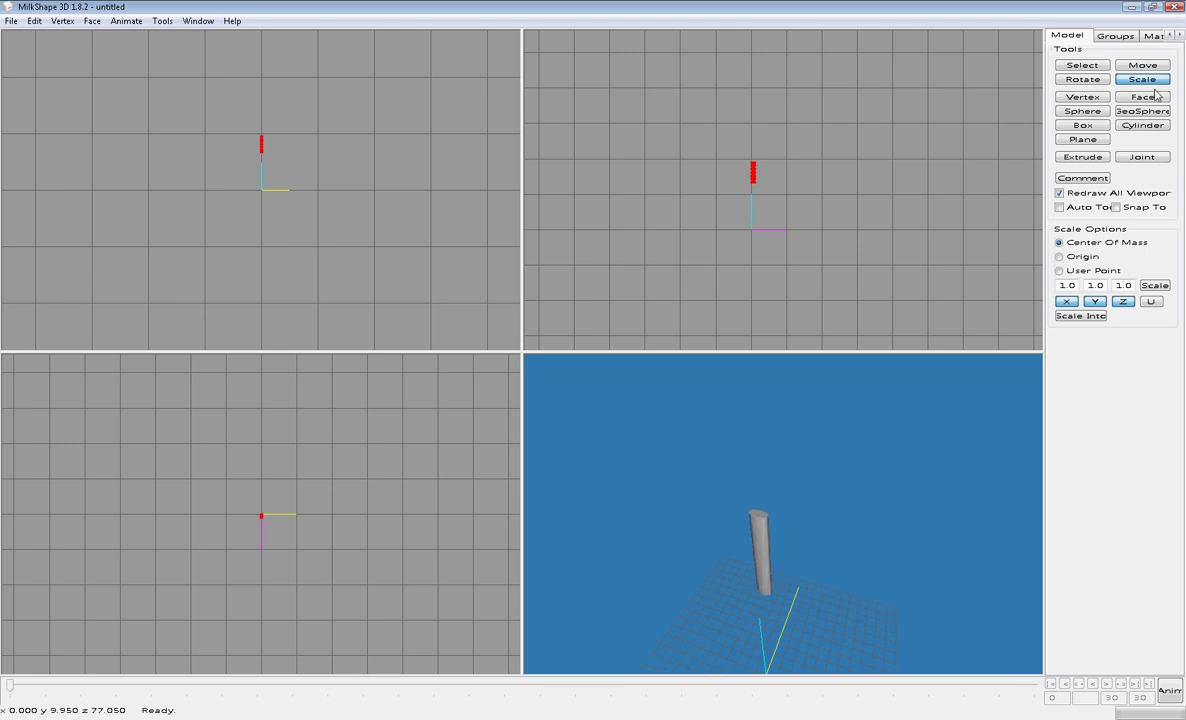
# - Draw a wide, short cylinder atop the shaft and flatten it into a disc
pyautogui.click(1140, 127)
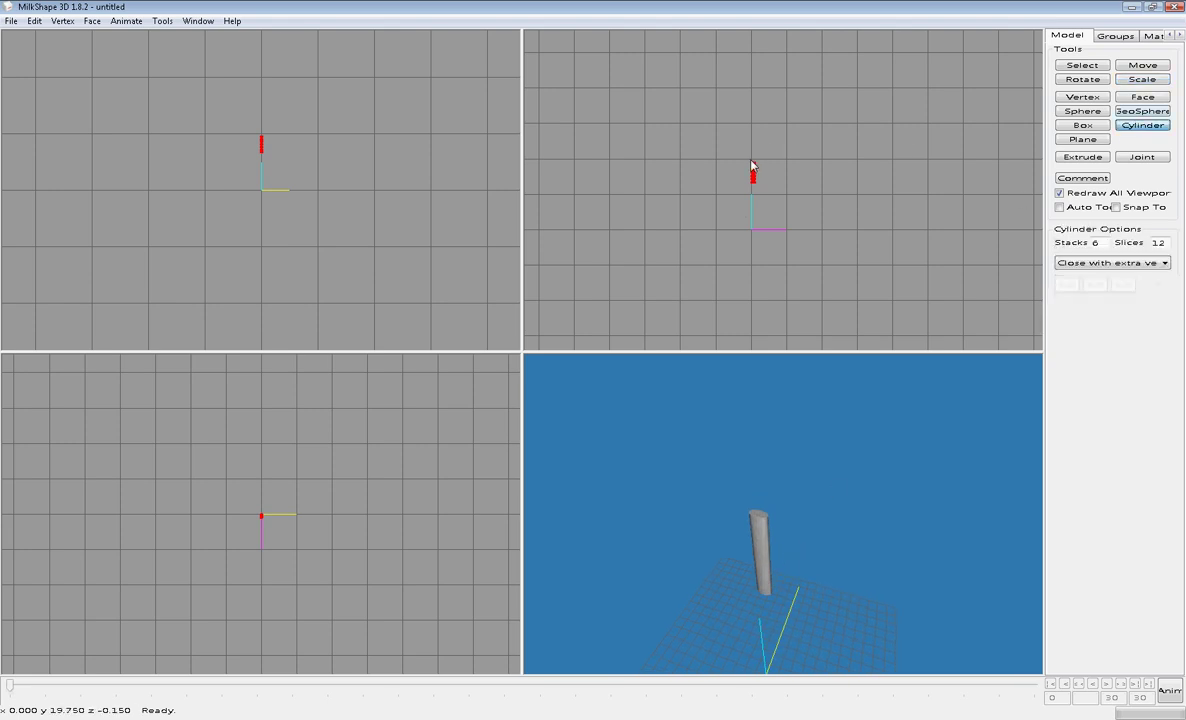
pyautogui.moveTo(752, 162); pyautogui.dragTo(759, 158)
pyautogui.moveTo(844, 513); pyautogui.dragTo(852, 495)
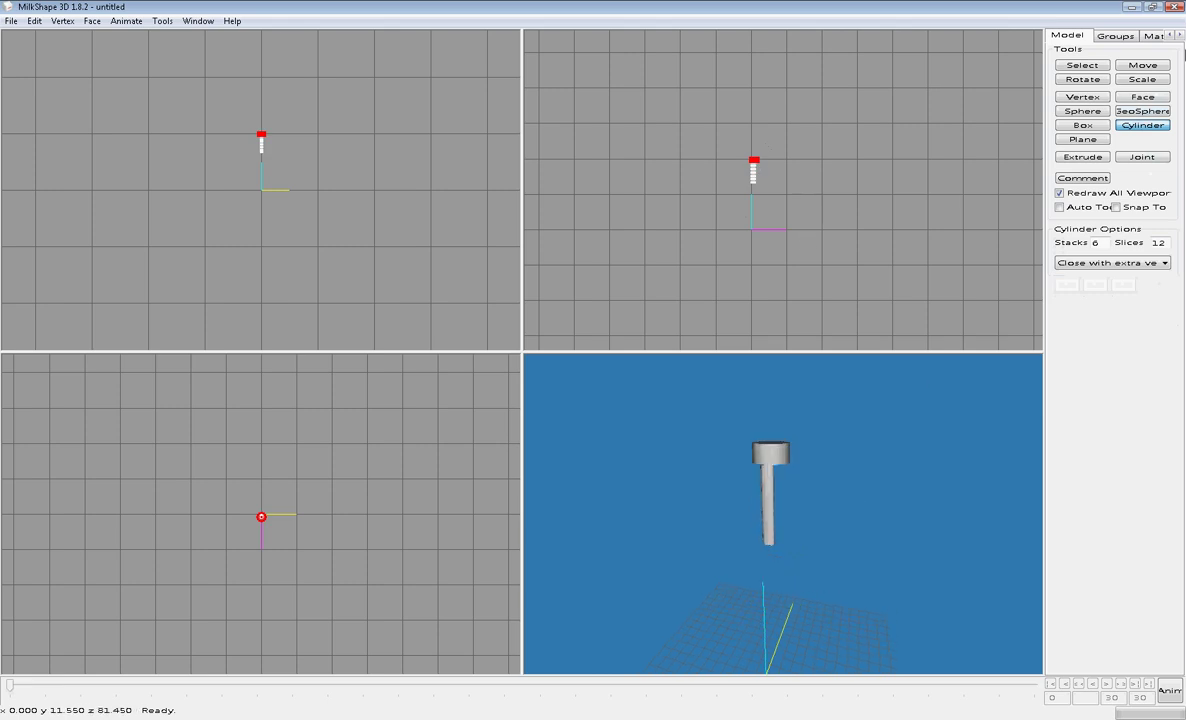
pyautogui.click(1158, 84)
pyautogui.moveTo(807, 410); pyautogui.dragTo(807, 431)
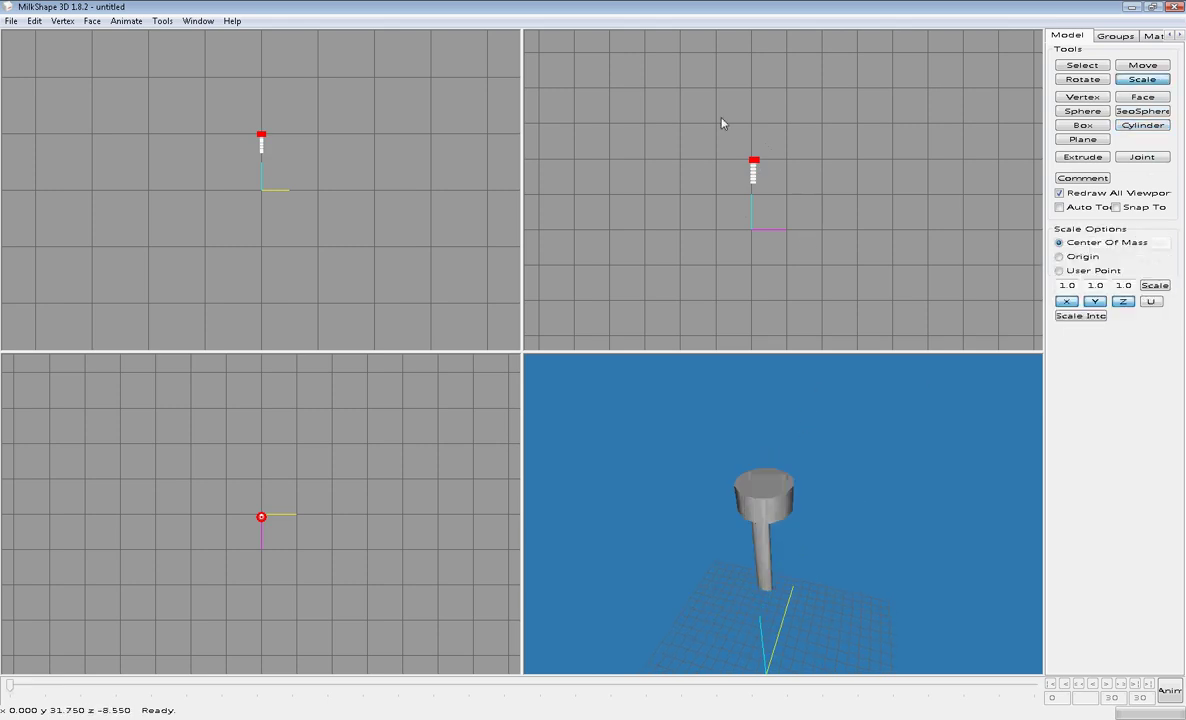
pyautogui.moveTo(773, 141); pyautogui.dragTo(777, 162)
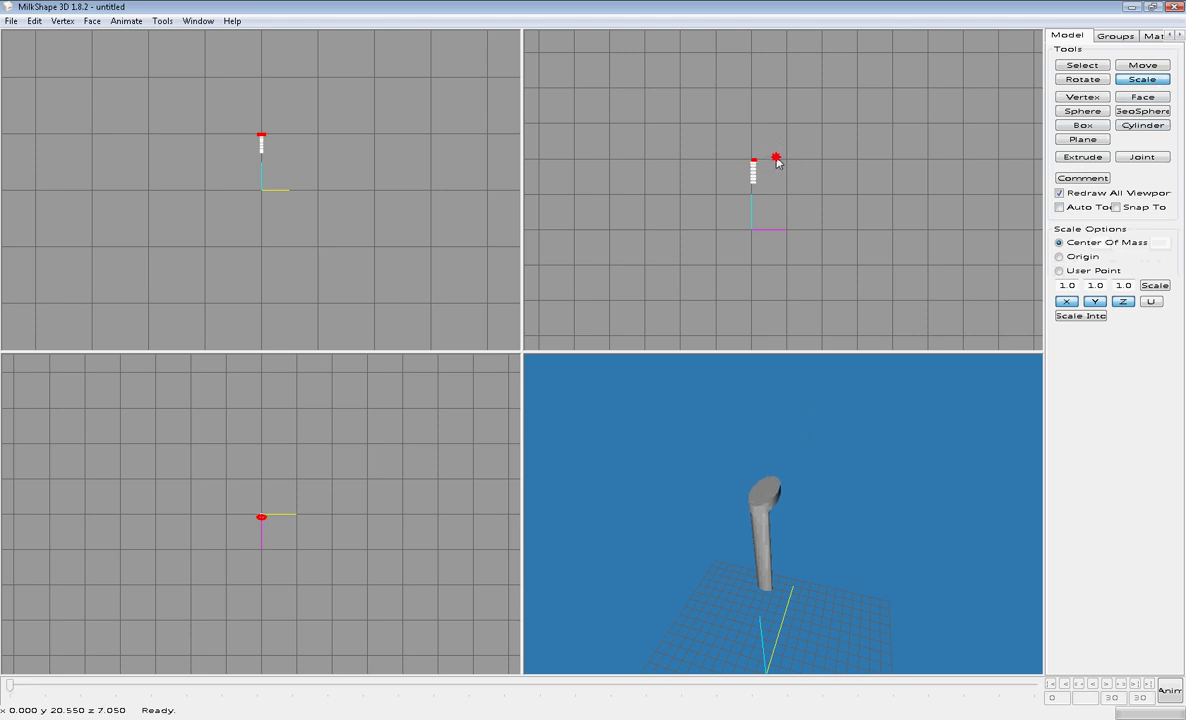
# - Rotate the disc level and lower it slightly onto the shaft
pyautogui.click(1082, 79)
pyautogui.moveTo(292, 510)
pyautogui.mouseDown()
pyautogui.moveTo(262, 468)
pyautogui.moveTo(240, 469)
pyautogui.moveTo(378, 474)
pyautogui.mouseUp()
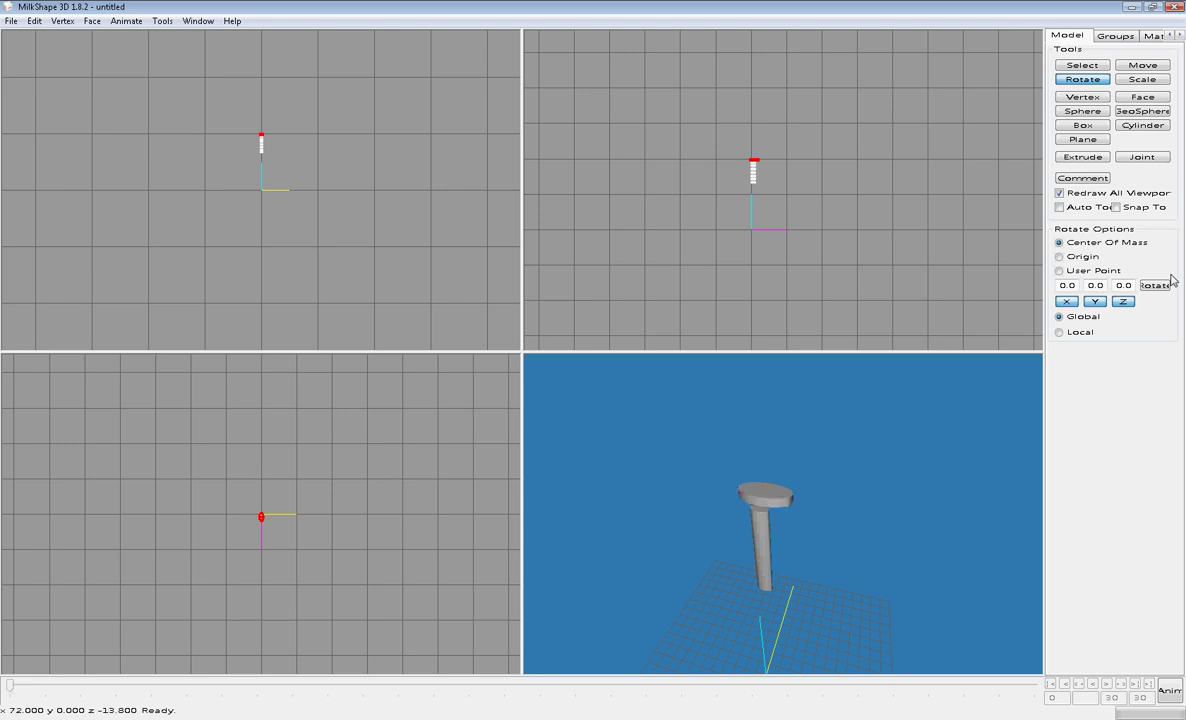
pyautogui.click(1144, 68)
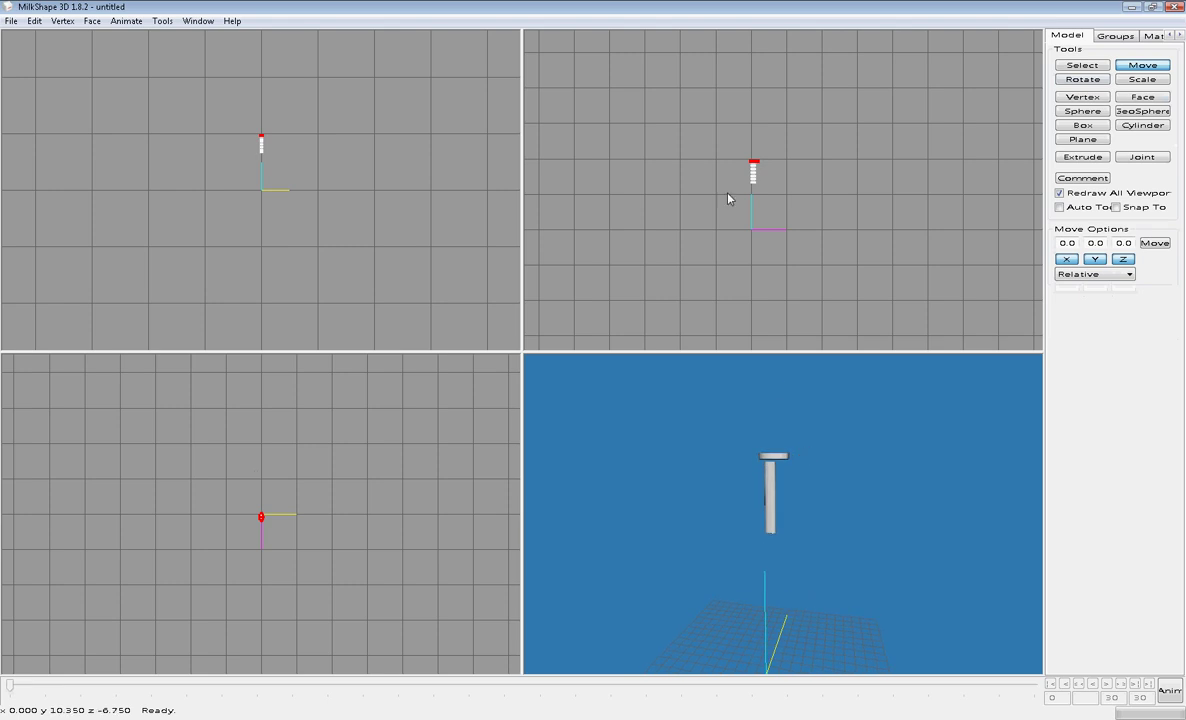
pyautogui.moveTo(756, 165); pyautogui.dragTo(757, 170)
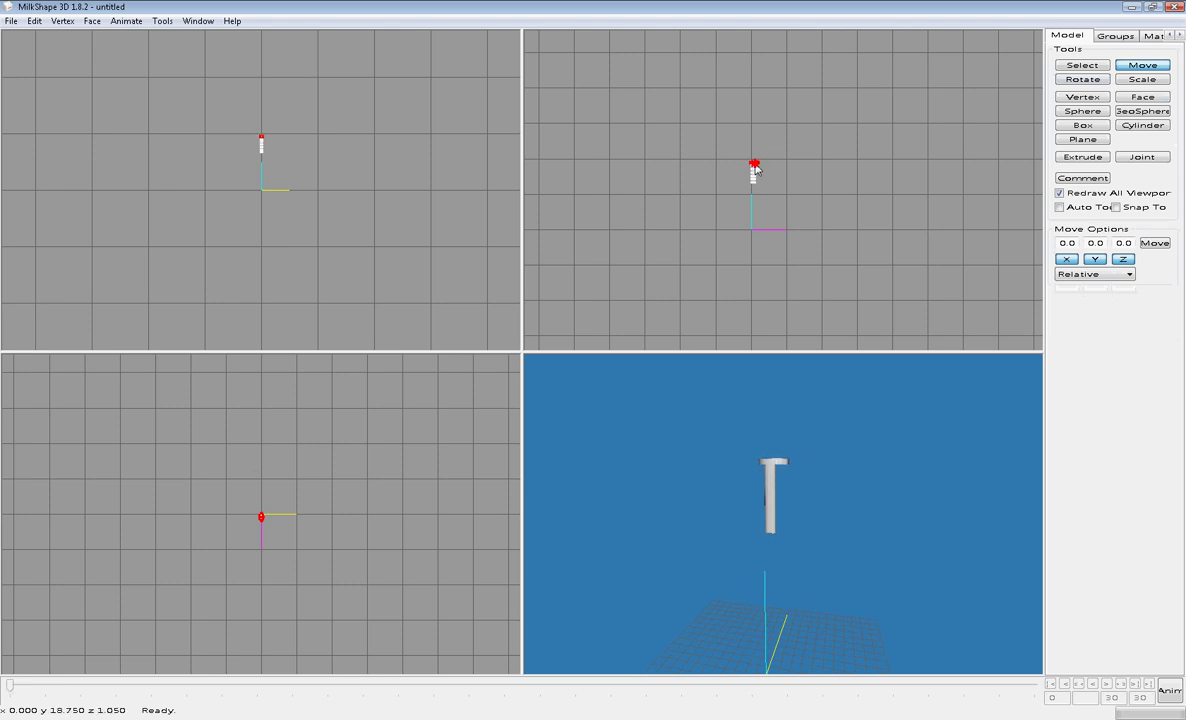
pyautogui.moveTo(852, 617); pyautogui.dragTo(850, 642)
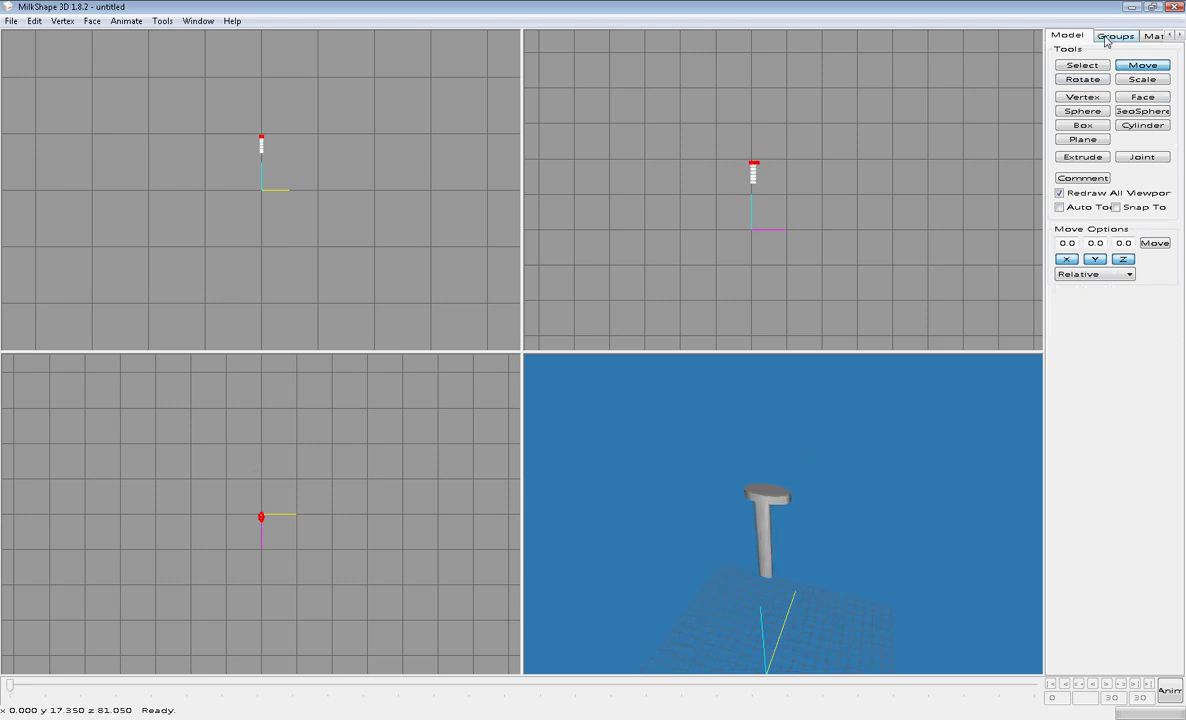
# - Rescale the disc, shrinking it and then widening it into a large flat cap
pyautogui.click(1142, 79)
pyautogui.moveTo(836, 188); pyautogui.dragTo(835, 192)
pyautogui.moveTo(807, 468); pyautogui.dragTo(836, 495)
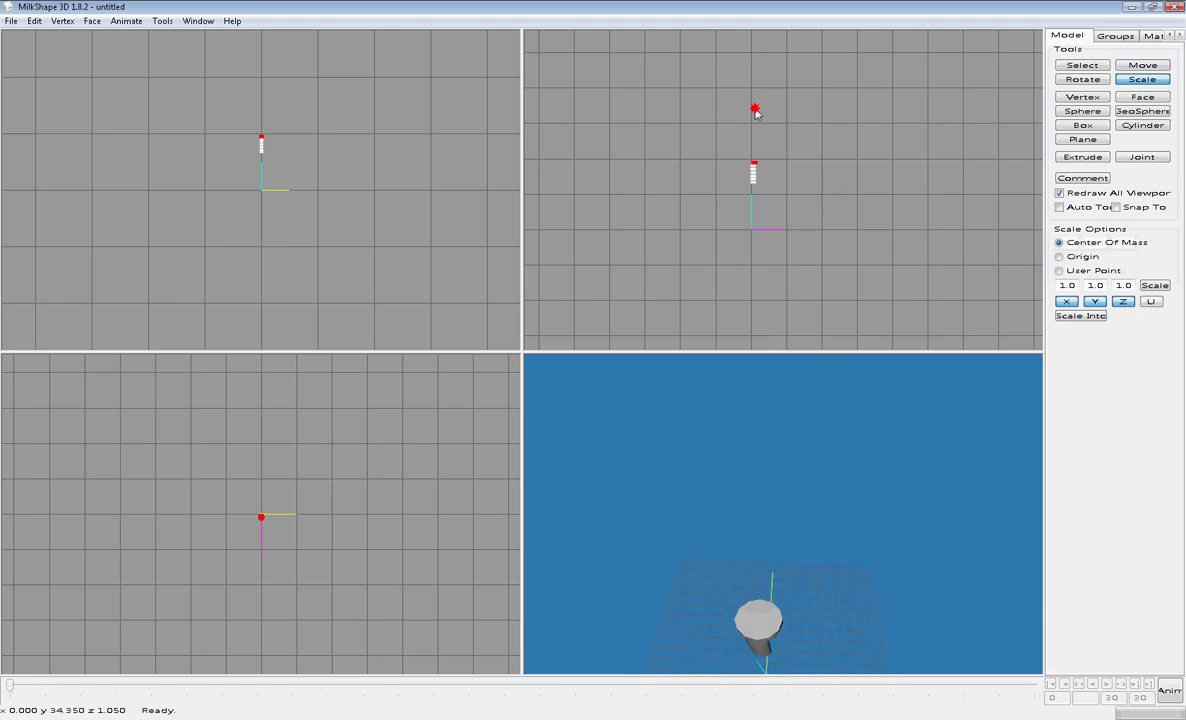
pyautogui.moveTo(757, 116); pyautogui.dragTo(756, 140)
pyautogui.moveTo(285, 452); pyautogui.dragTo(259, 527)
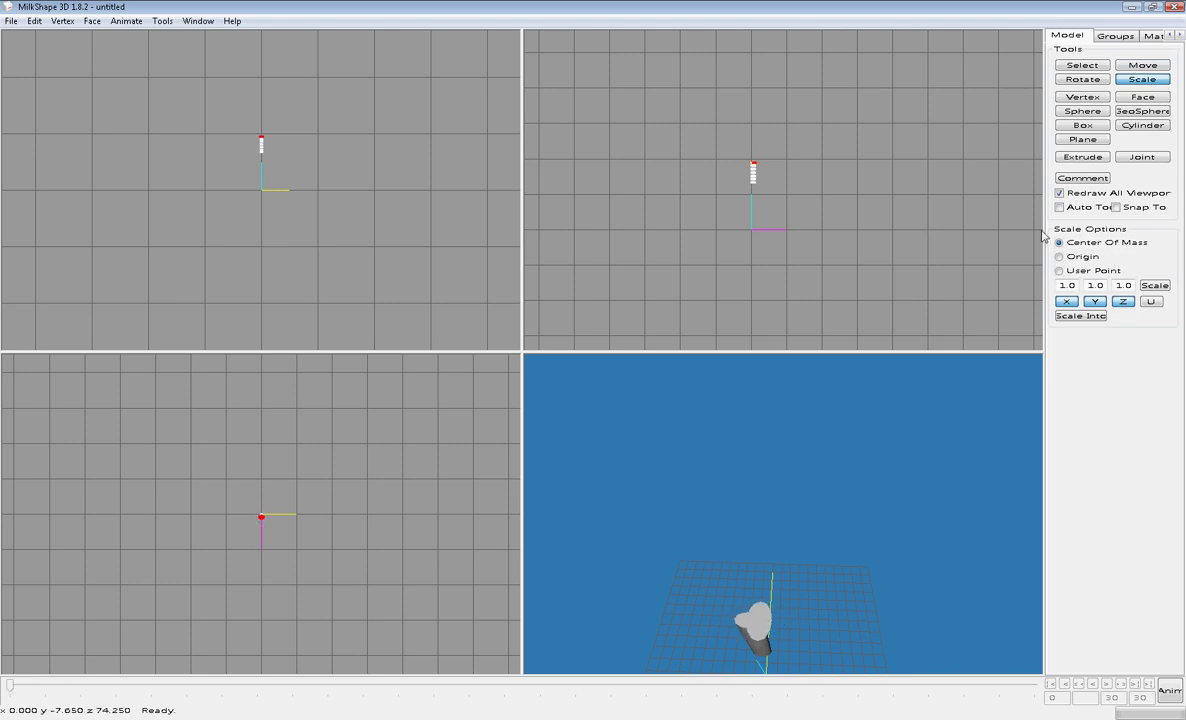
pyautogui.moveTo(771, 524); pyautogui.dragTo(700, 477)
# - Tilt the top disc slightly and reposition it squarely on the shaft
pyautogui.click(1087, 80)
pyautogui.click(274, 468)
pyautogui.moveTo(274, 466)
pyautogui.mouseDown()
pyautogui.moveTo(233, 504)
pyautogui.moveTo(228, 520)
pyautogui.moveTo(241, 519)
pyautogui.mouseUp()
pyautogui.click(1142, 65)
pyautogui.moveTo(746, 170); pyautogui.dragTo(756, 167)
pyautogui.moveTo(755, 500); pyautogui.dragTo(783, 512)
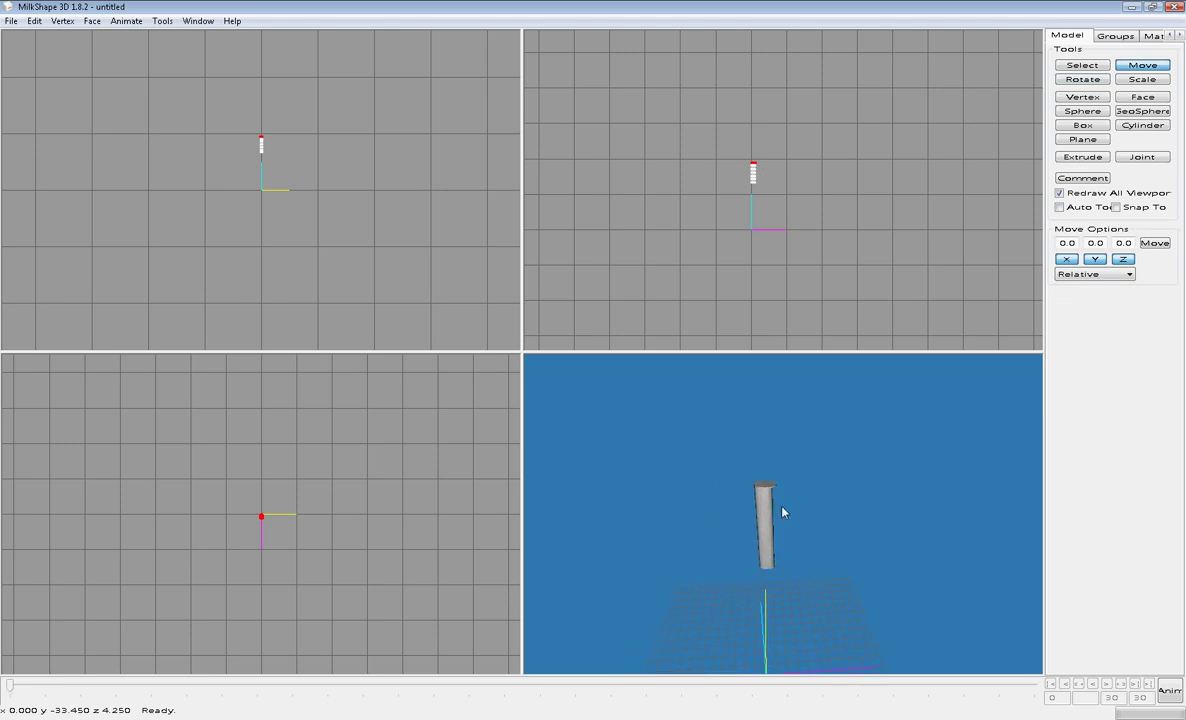
# - Scale the disc cap wider across the top of the shaft
pyautogui.click(1142, 79)
pyautogui.moveTo(785, 153); pyautogui.dragTo(773, 150)
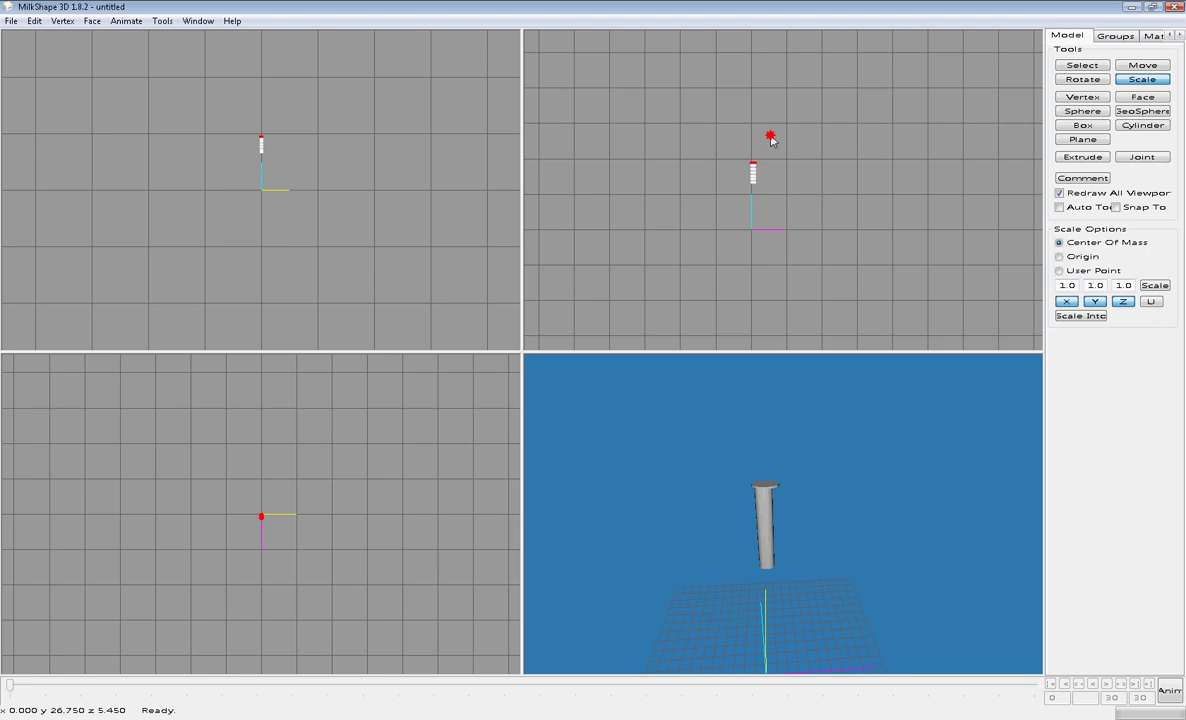
pyautogui.moveTo(786, 484); pyautogui.dragTo(938, 436)
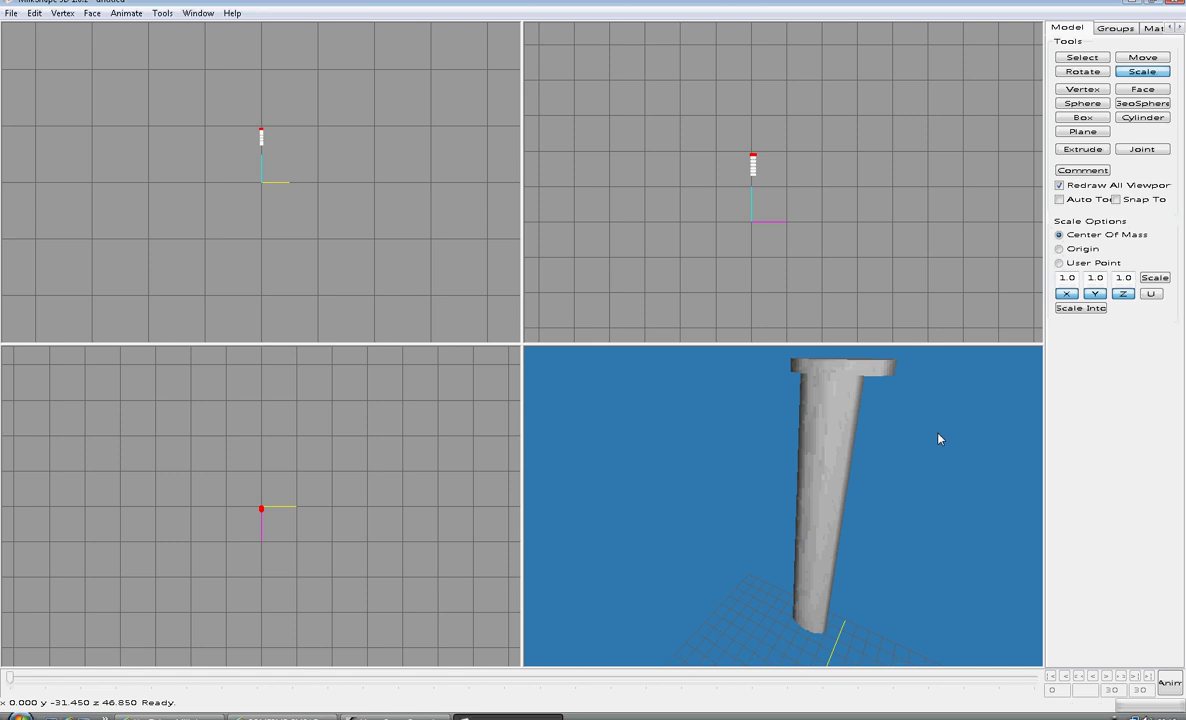
# - Duplicate the flat disc and move the copy down to the shaft's base
pyautogui.click(34, 14)
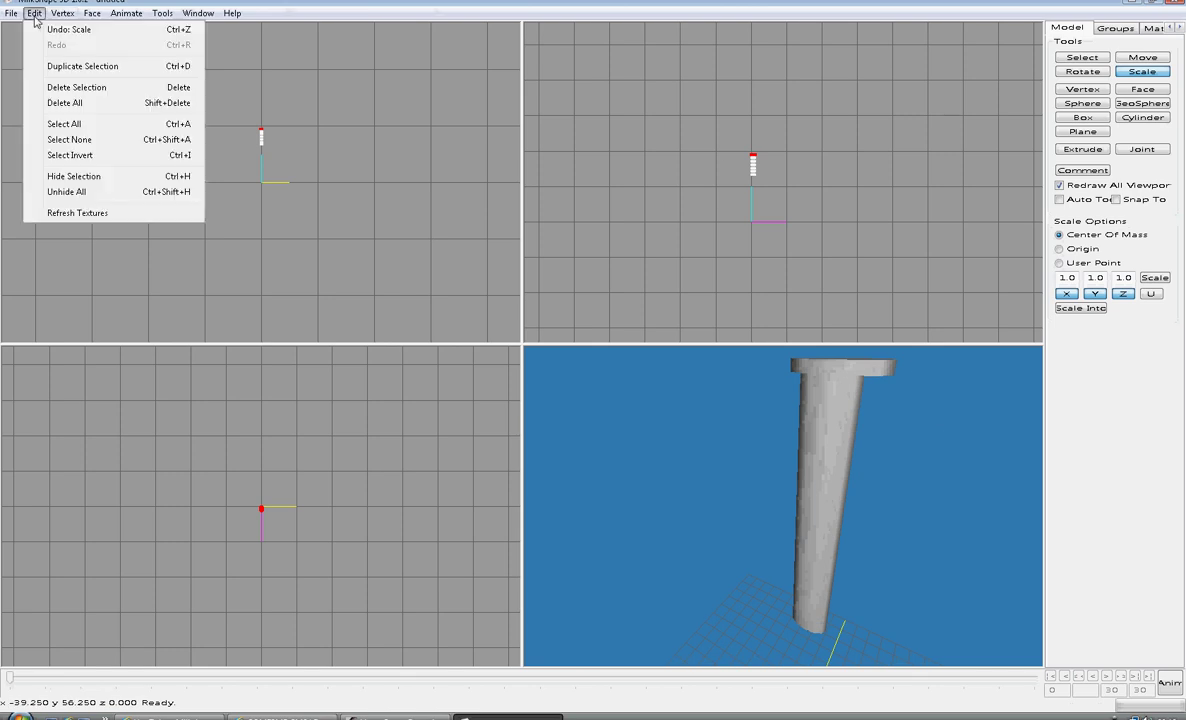
pyautogui.click(79, 68)
pyautogui.click(1143, 60)
pyautogui.moveTo(762, 164); pyautogui.dragTo(762, 180)
pyautogui.moveTo(887, 621); pyautogui.dragTo(813, 535)
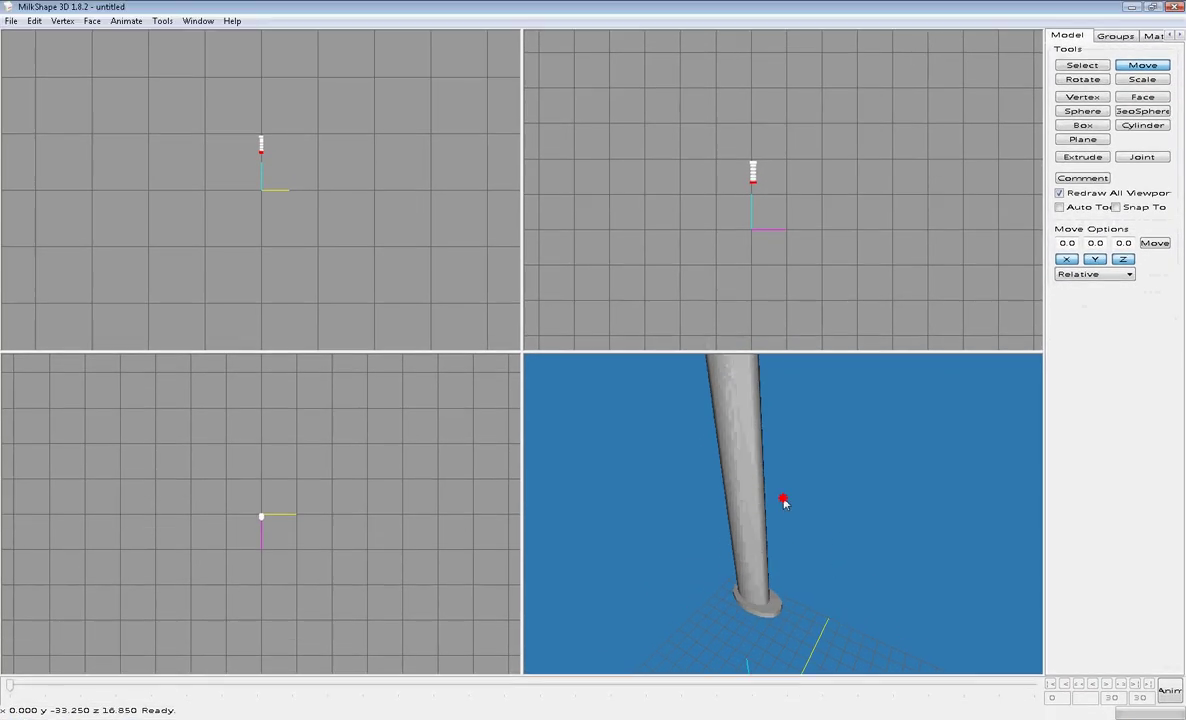
# - Select the Cylinder01 group, try moving the shaft twice, and undo both moves
pyautogui.click(1116, 15)
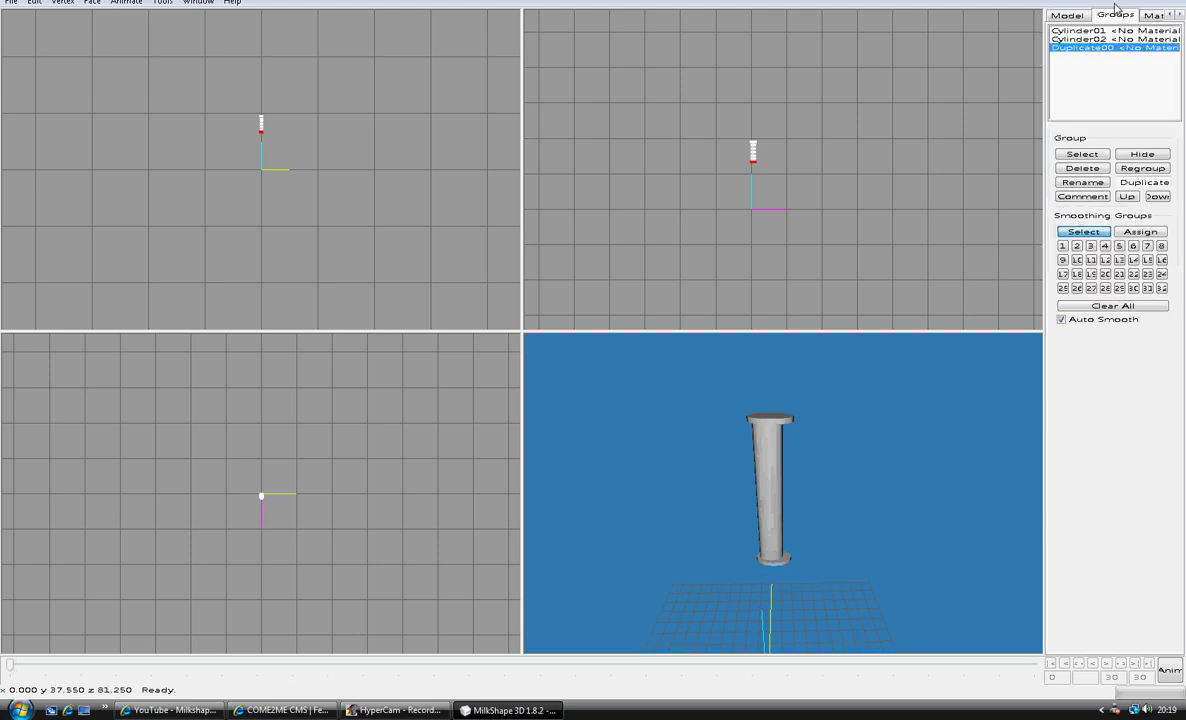
pyautogui.click(1097, 39)
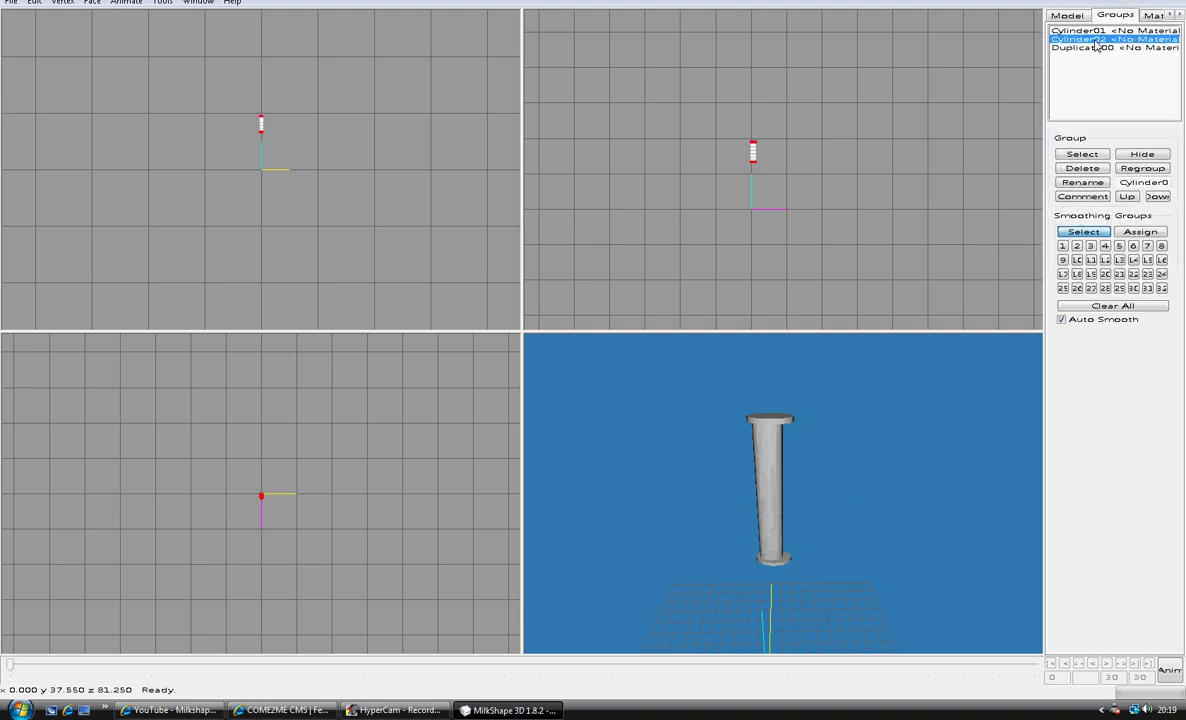
pyautogui.click(1094, 30)
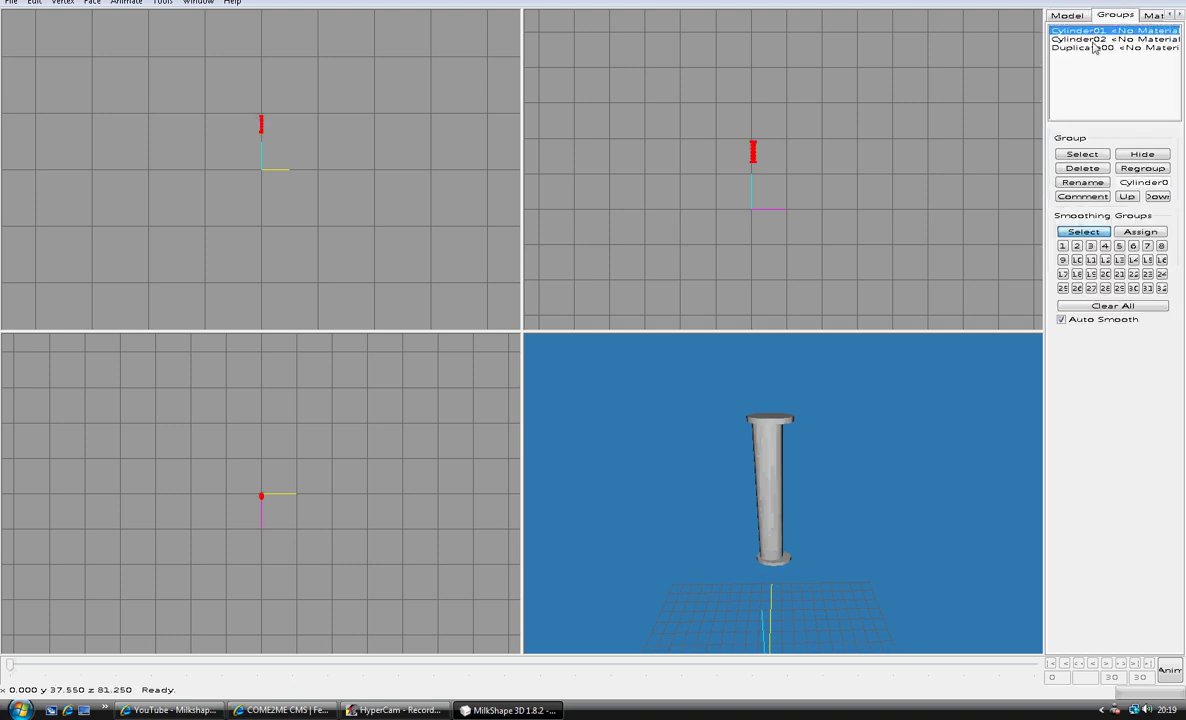
pyautogui.moveTo(1007, 77); pyautogui.dragTo(971, 90)
pyautogui.hotkey('ctrl', 'z')
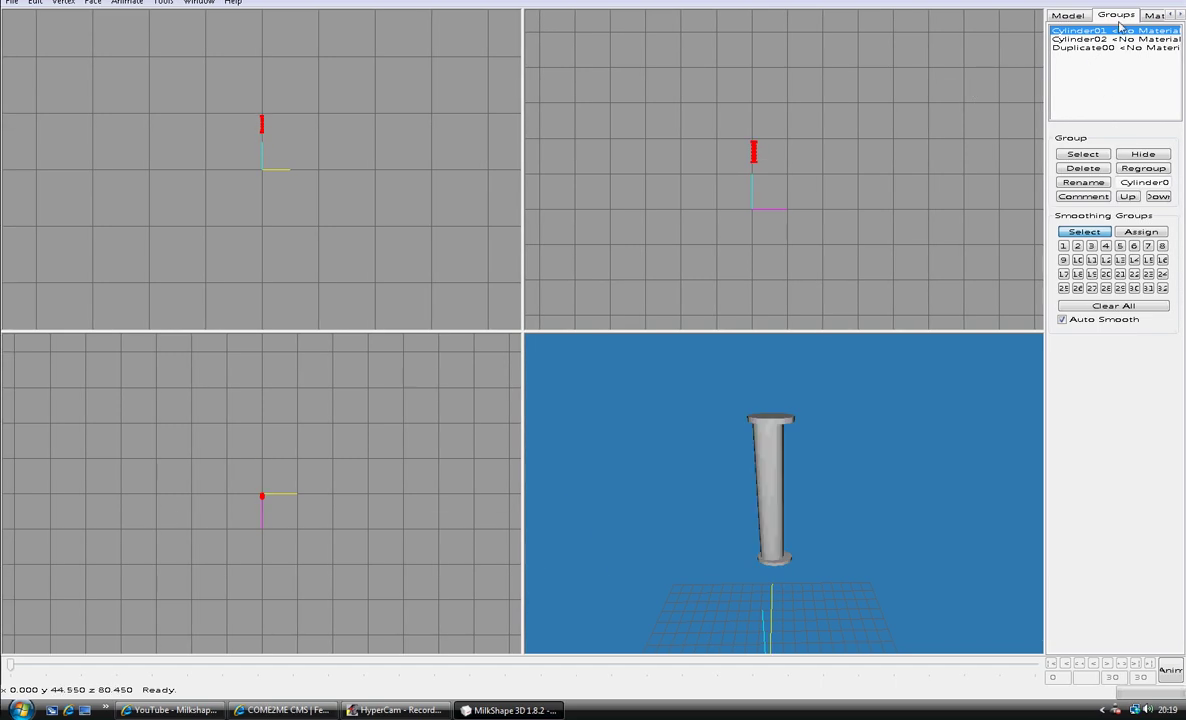
pyautogui.moveTo(873, 100); pyautogui.dragTo(913, 119)
pyautogui.hotkey('ctrl', 'z')
# - Clear the selection, check the Cylinder02 group, then clear it again
pyautogui.click(1067, 15)
pyautogui.click(1082, 44)
pyautogui.click(950, 77)
pyautogui.click(1114, 16)
pyautogui.click(1092, 39)
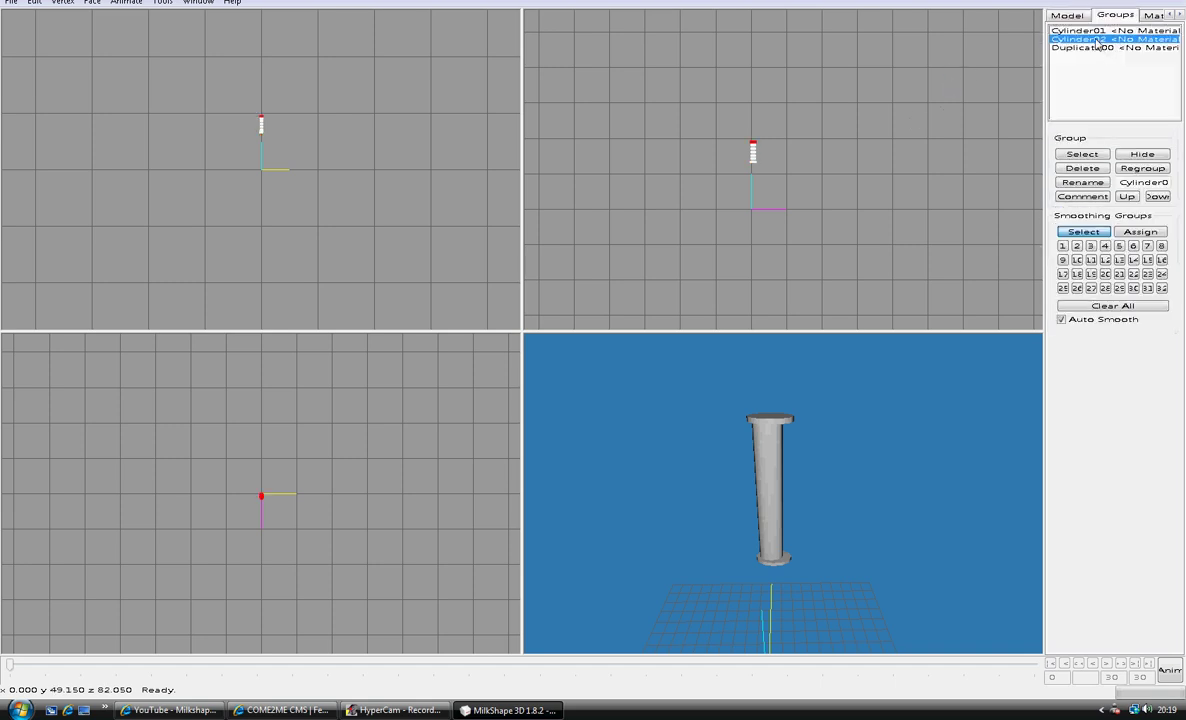
pyautogui.click(1072, 16)
pyautogui.click(908, 78)
# - Check the Duplicate00 group, clear it, and finally select the Cylinder01 group
pyautogui.click(1113, 16)
pyautogui.click(1082, 48)
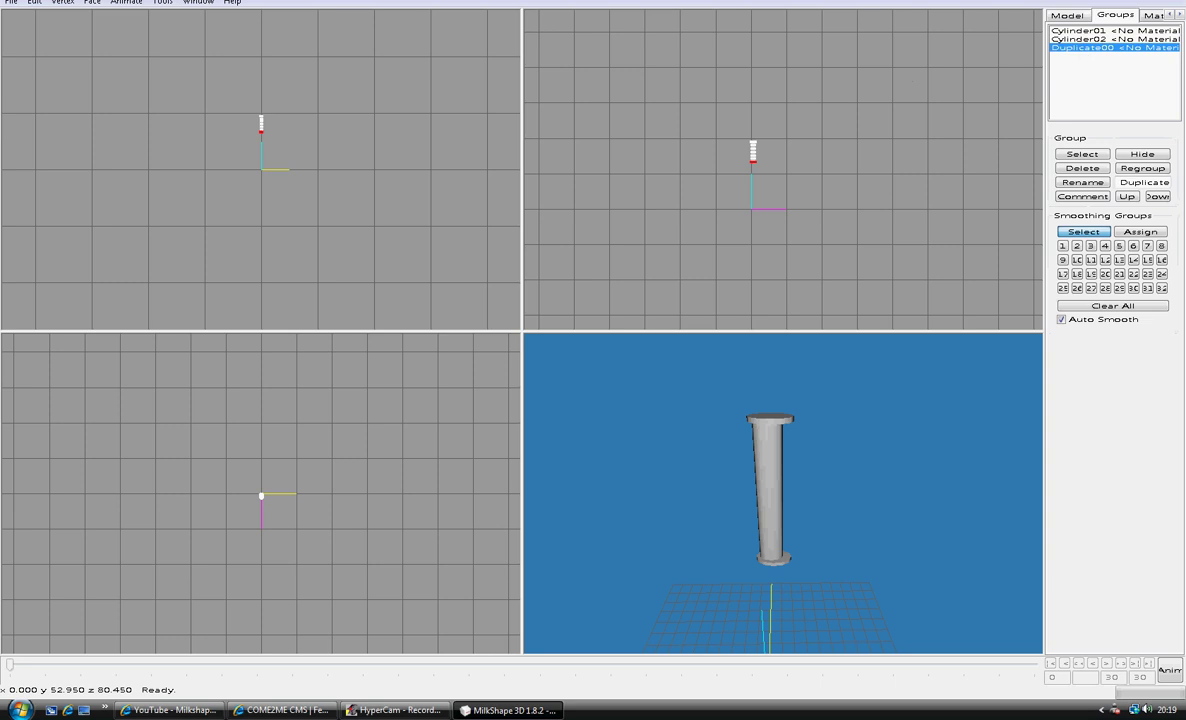
pyautogui.click(1068, 16)
pyautogui.click(1079, 46)
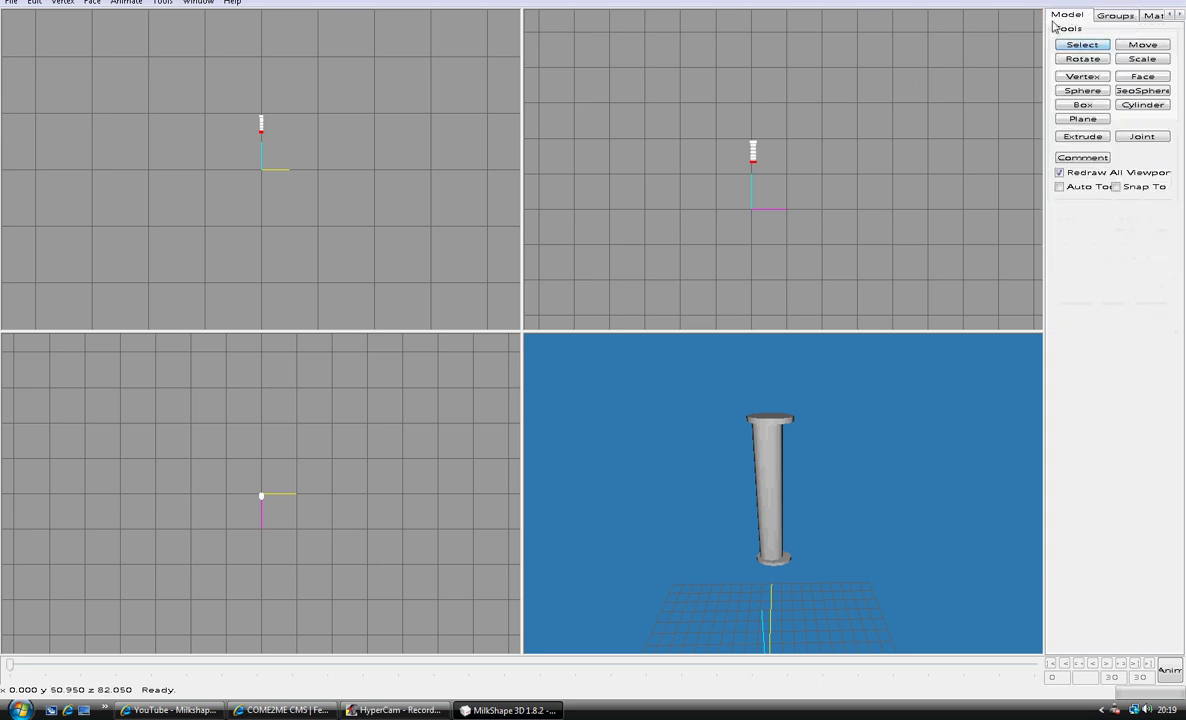
pyautogui.click(1012, 71)
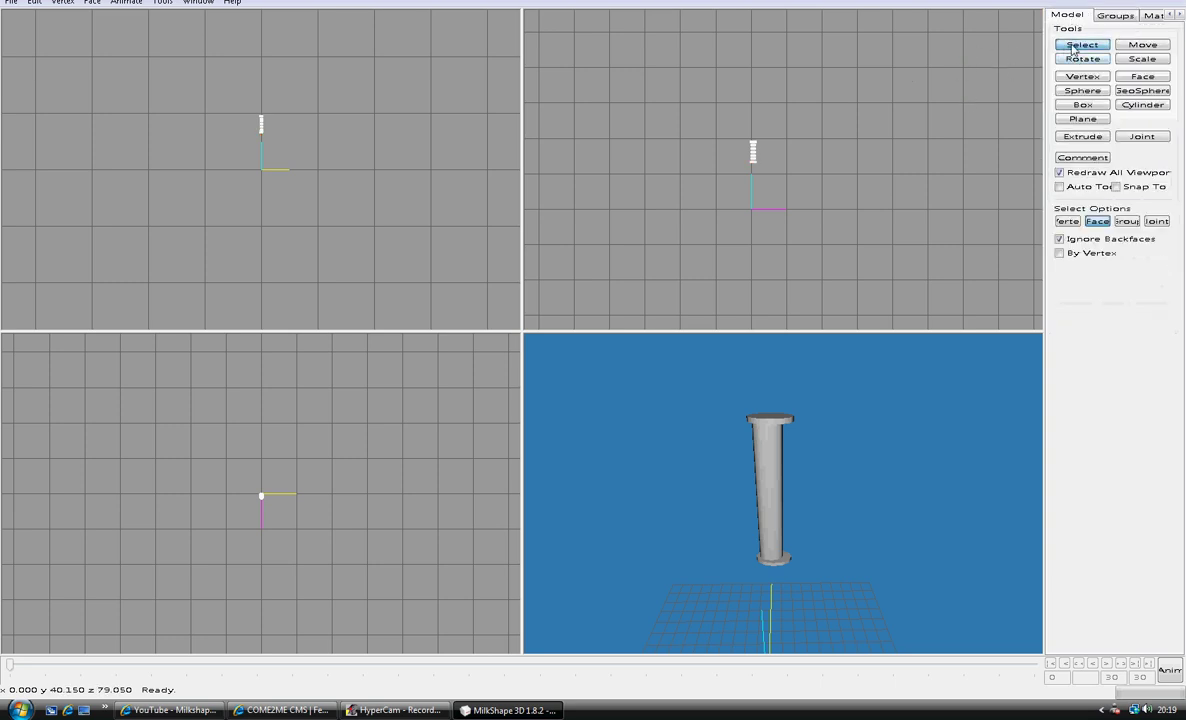
pyautogui.click(1118, 16)
pyautogui.click(1090, 31)
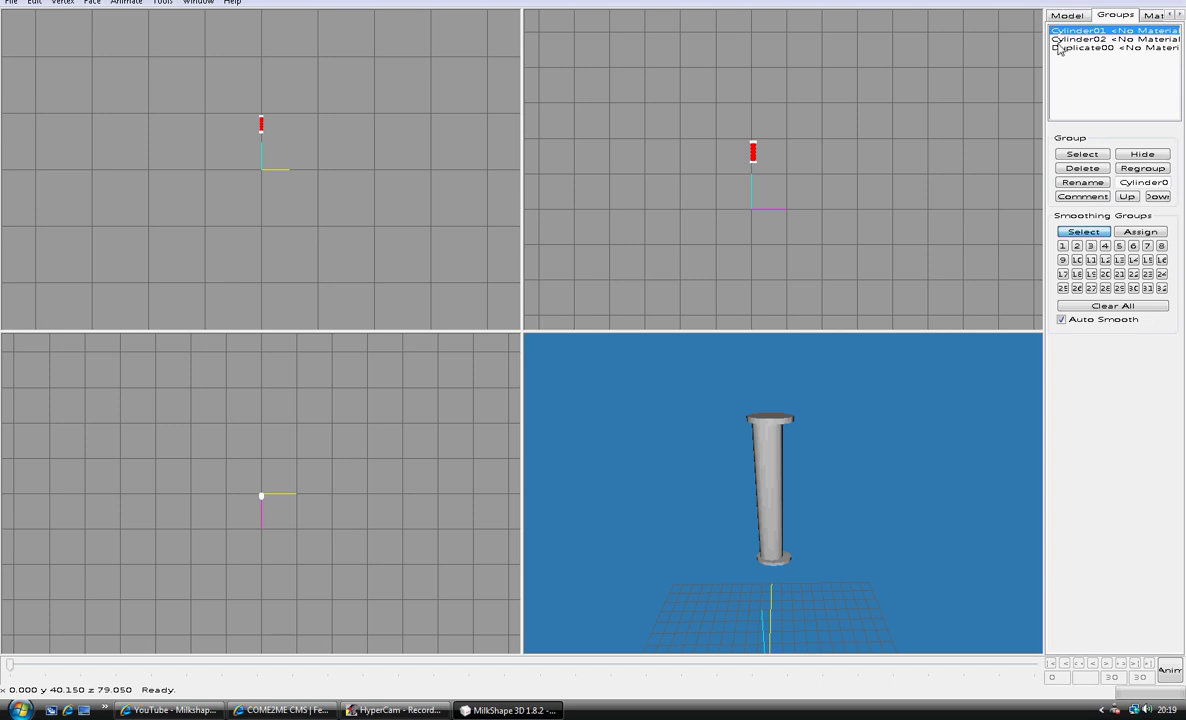
pyautogui.click(1070, 16)
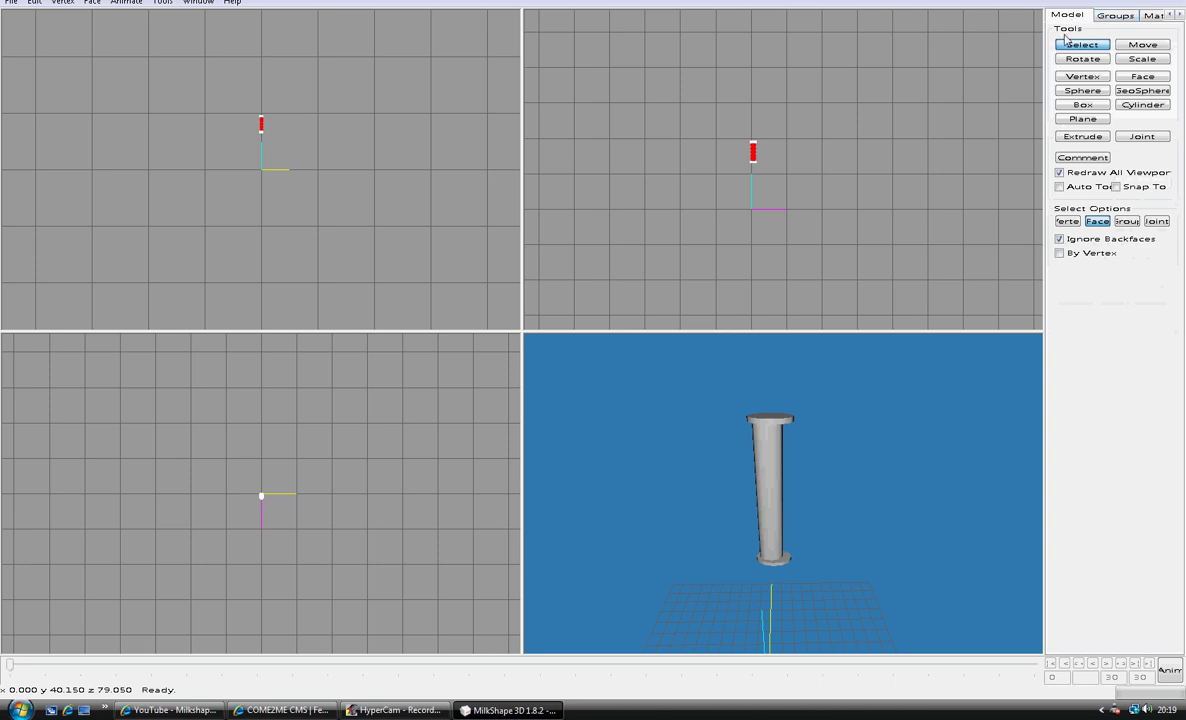
pyautogui.click(882, 66)
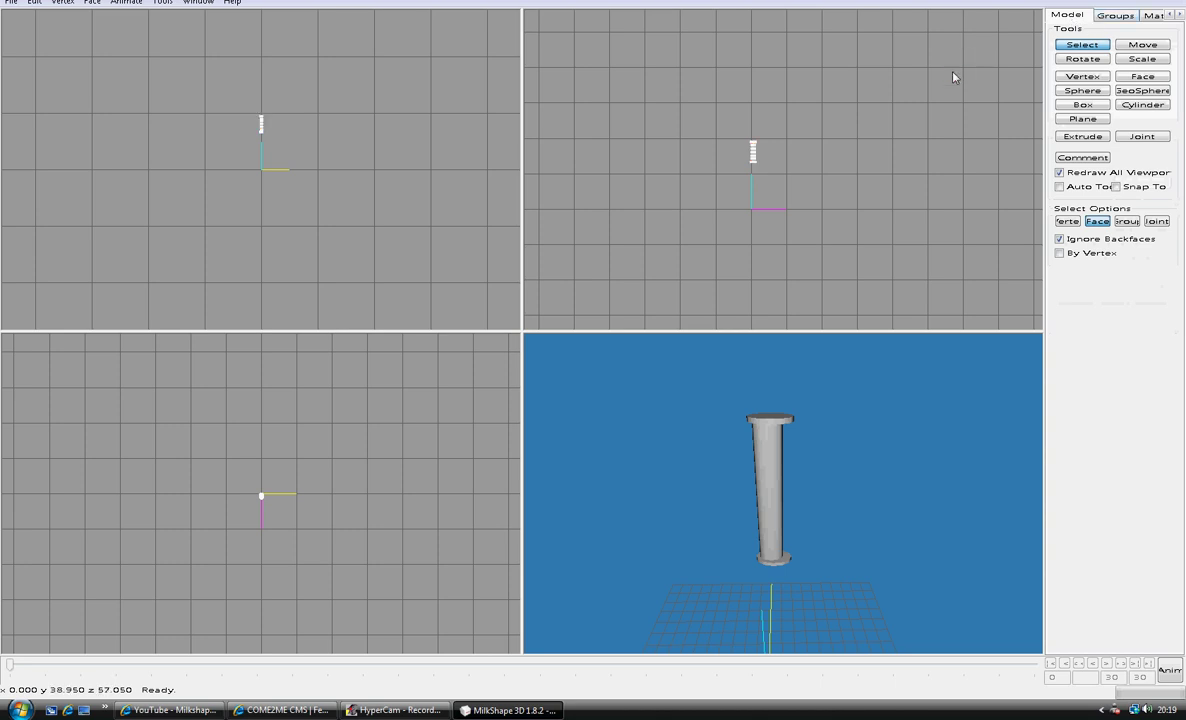
pyautogui.click(755, 152)
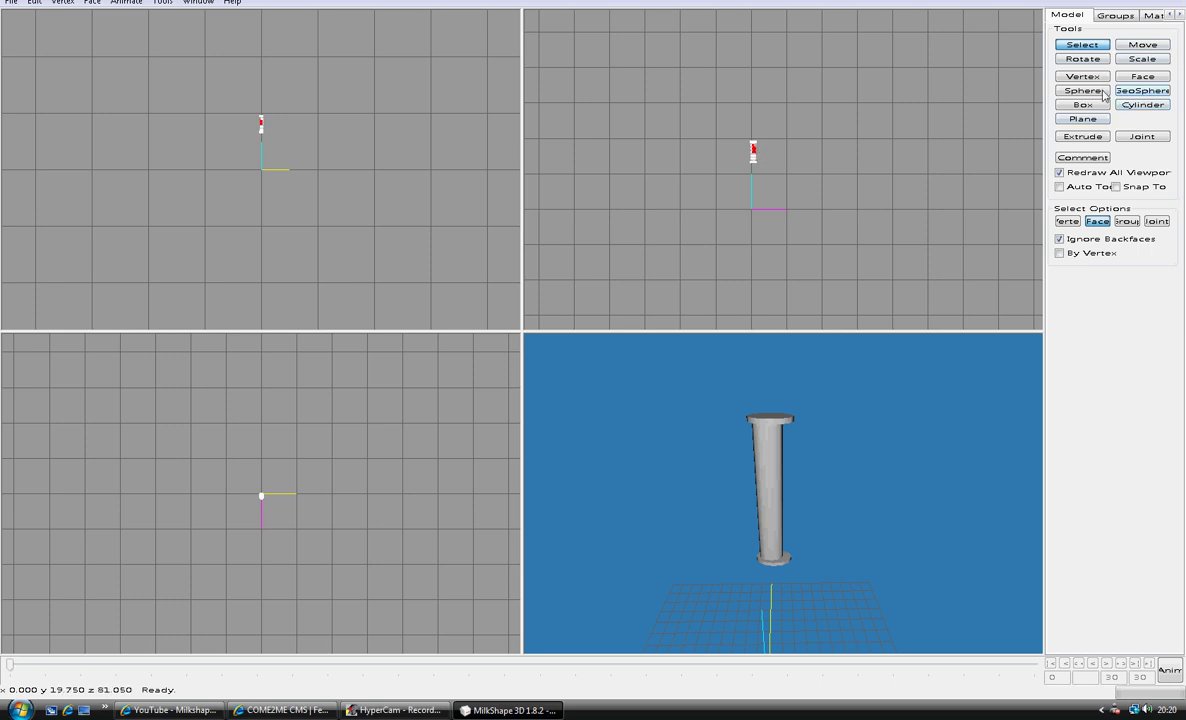
pyautogui.click(768, 151)
pyautogui.click(755, 152)
pyautogui.click(1143, 60)
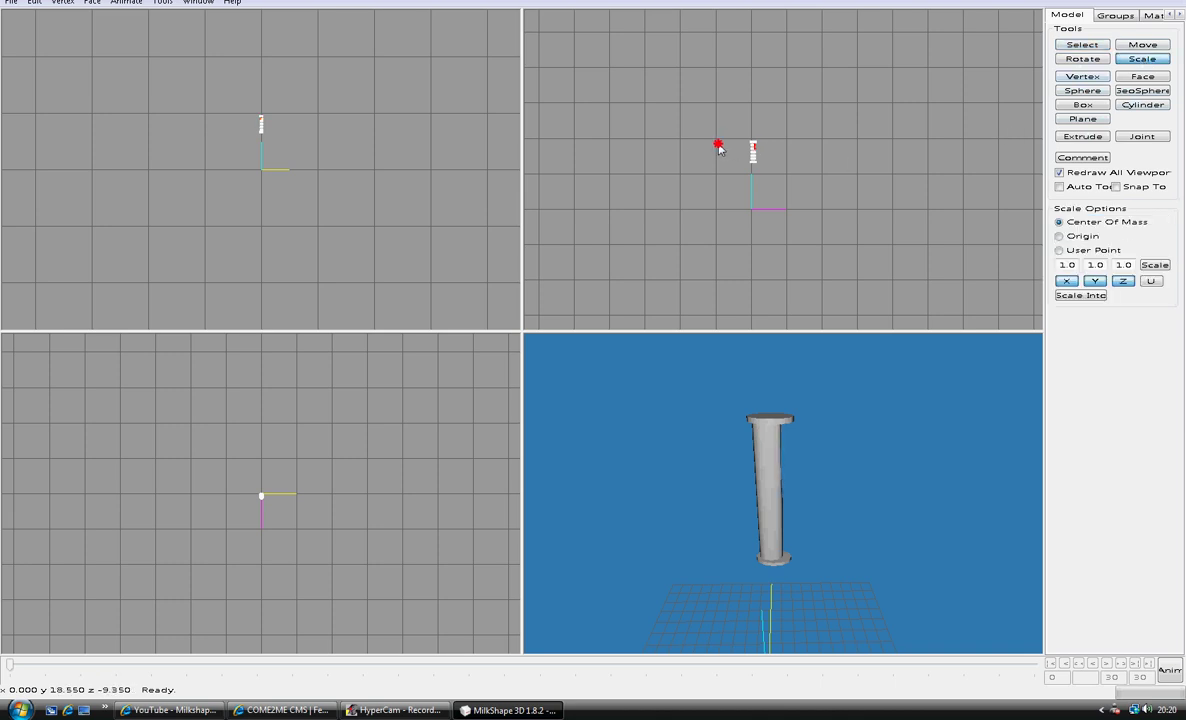
pyautogui.moveTo(771, 463); pyautogui.dragTo(791, 445)
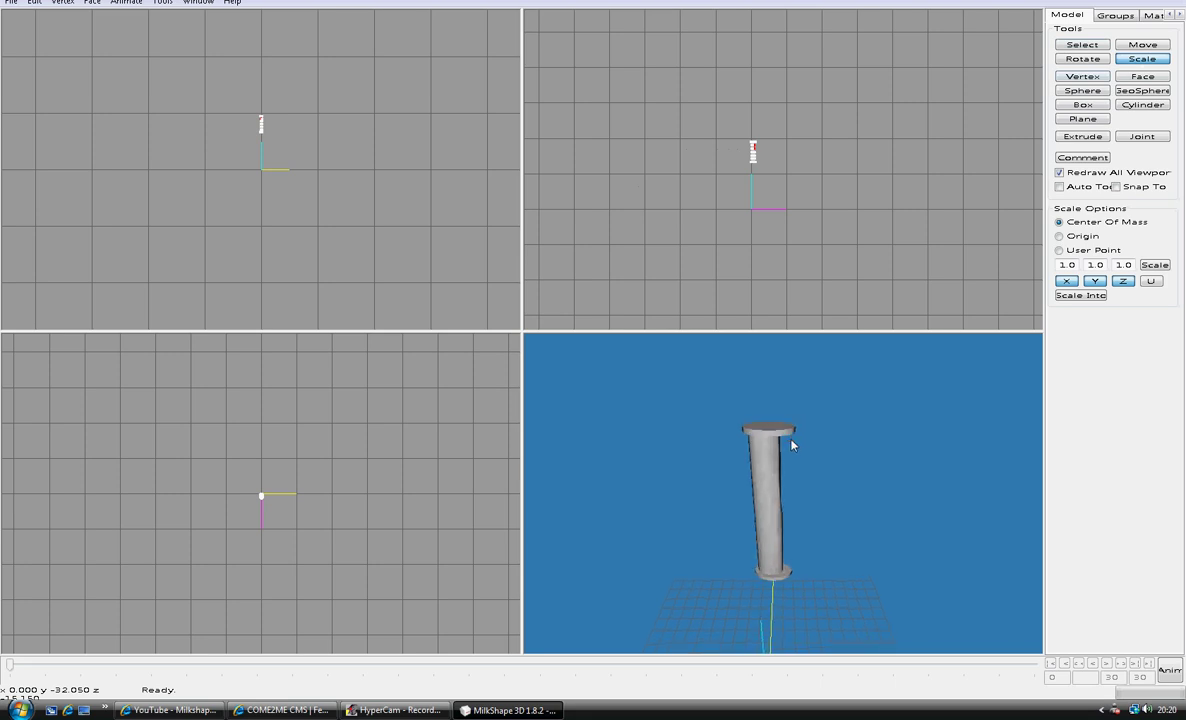
pyautogui.click(1094, 45)
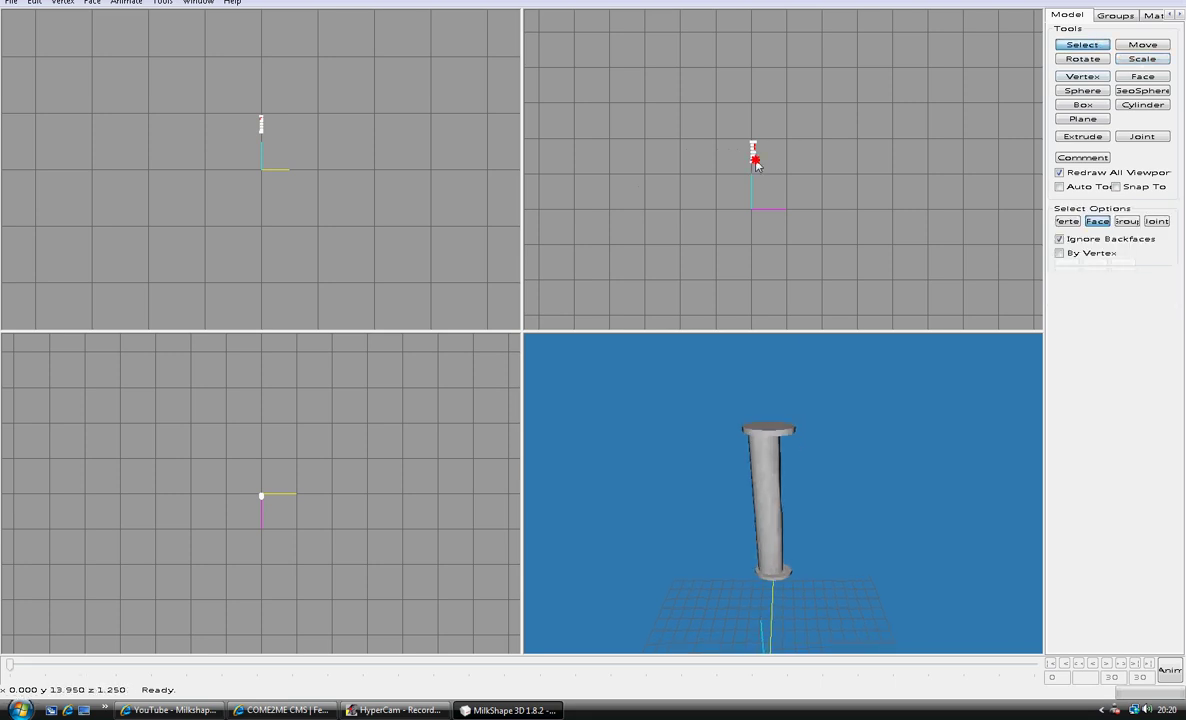
pyautogui.click(1143, 60)
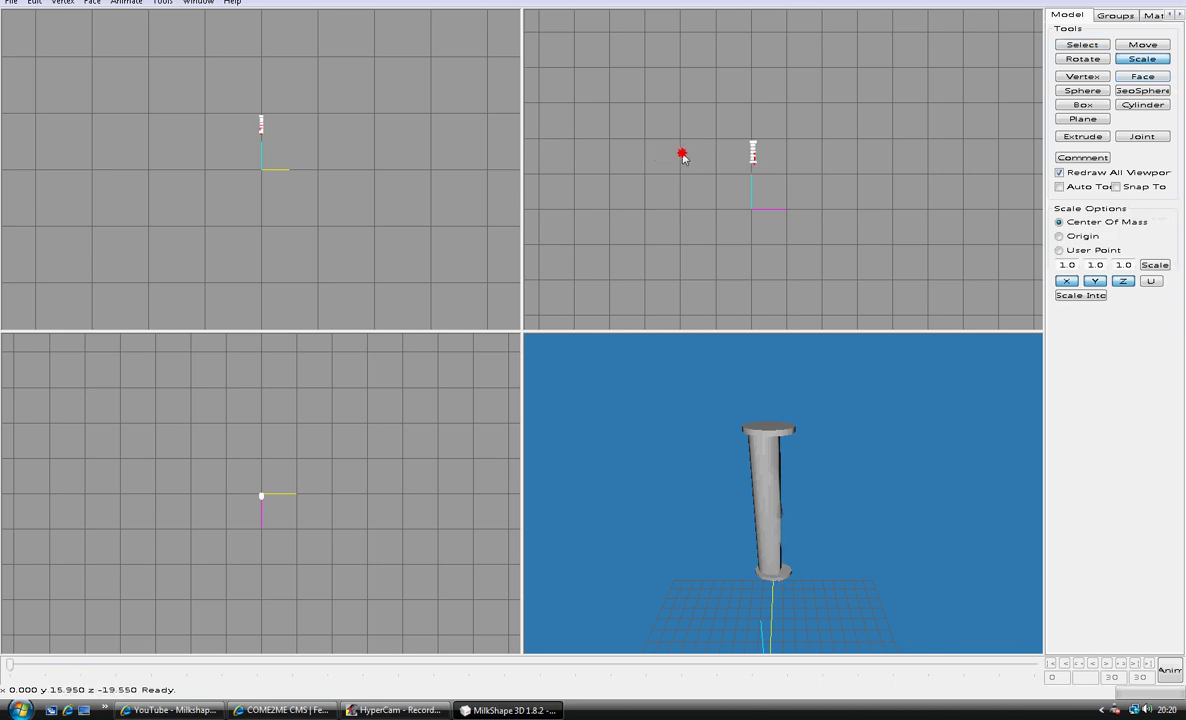
pyautogui.moveTo(770, 420); pyautogui.dragTo(810, 476)
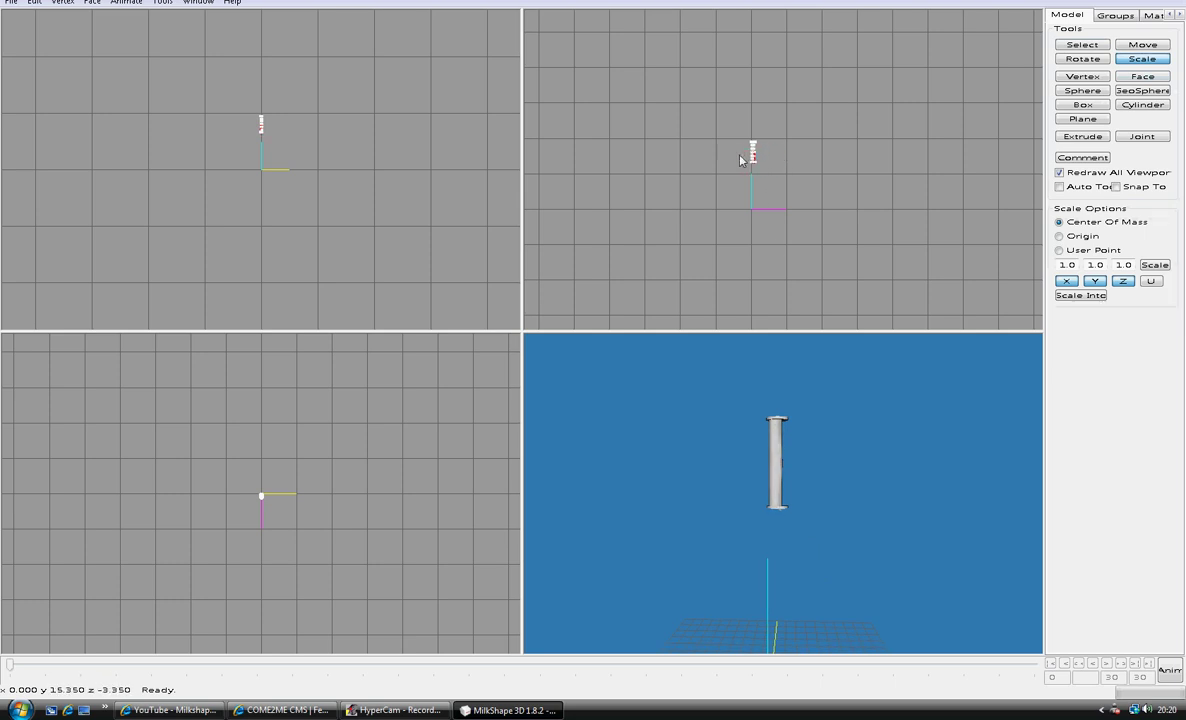
pyautogui.moveTo(836, 516); pyautogui.dragTo(820, 543)
# - Draw a new blade cylinder above the handle and taper its top thinner
pyautogui.moveTo(813, 433); pyautogui.dragTo(810, 487)
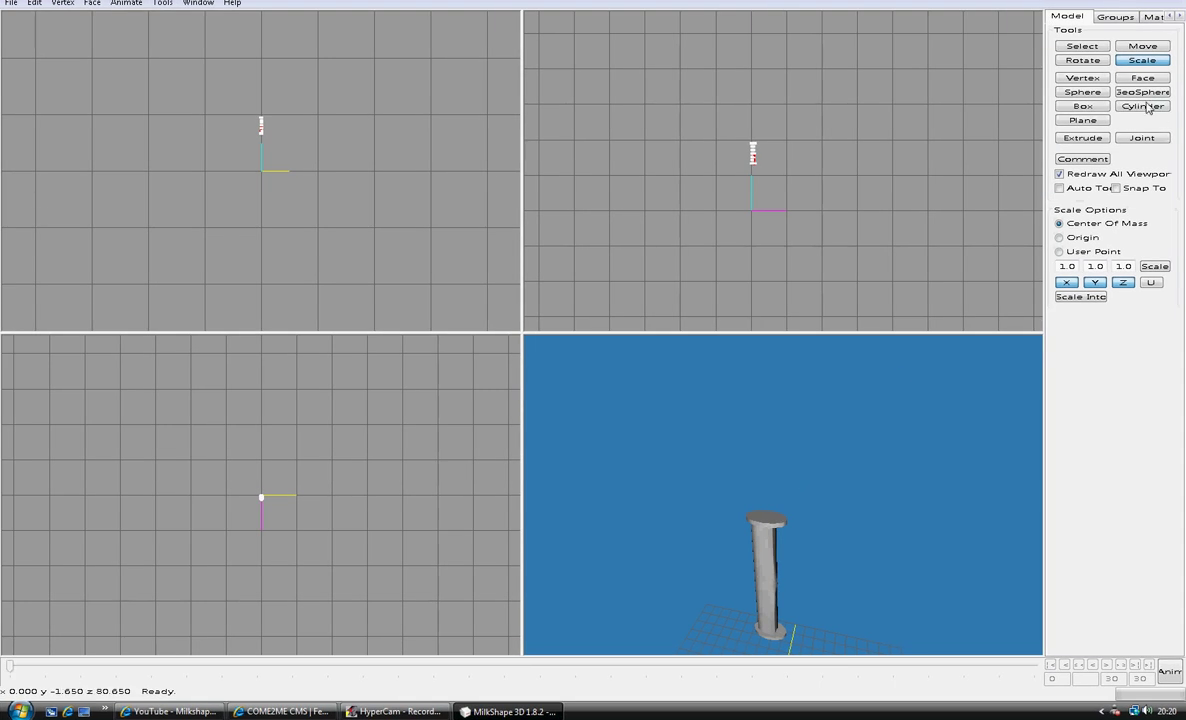
pyautogui.click(1144, 107)
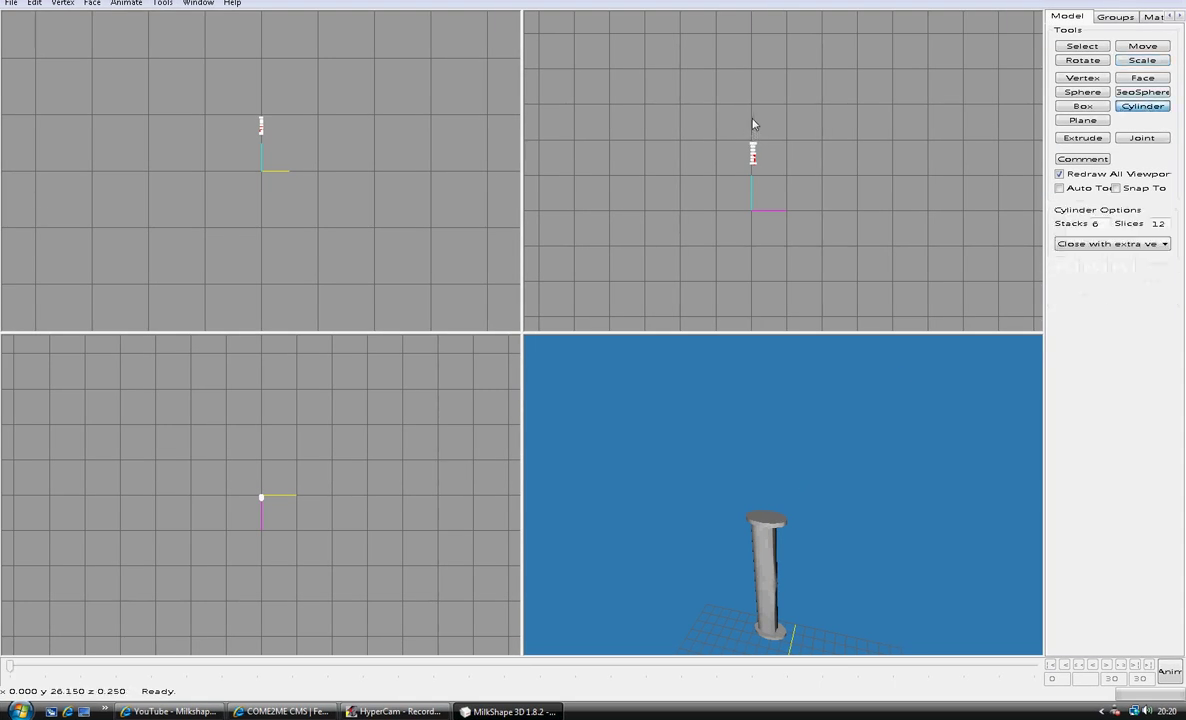
pyautogui.moveTo(753, 121); pyautogui.dragTo(755, 147)
pyautogui.moveTo(772, 470); pyautogui.dragTo(777, 406)
pyautogui.click(1140, 61)
pyautogui.moveTo(777, 122)
pyautogui.mouseDown()
pyautogui.moveTo(804, 117)
pyautogui.moveTo(776, 121)
pyautogui.mouseUp()
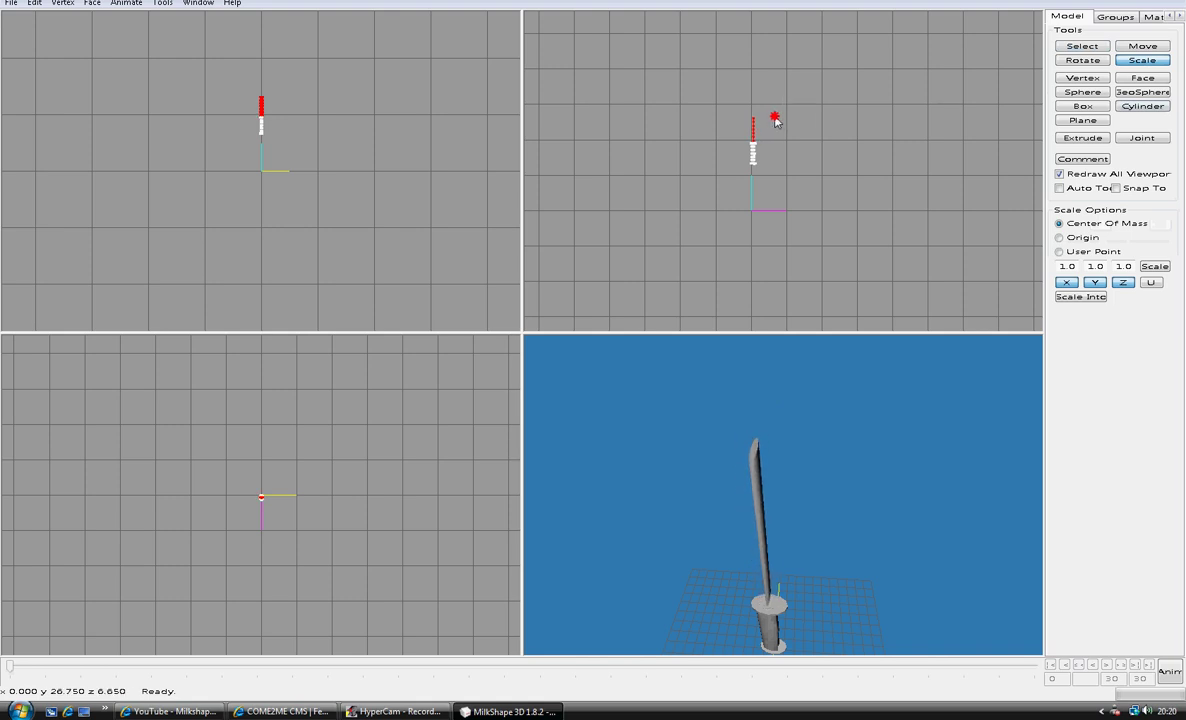
# - Tilt the blade in the side view and move it onto the top of the handle
pyautogui.click(1082, 60)
pyautogui.moveTo(327, 470)
pyautogui.mouseDown()
pyautogui.moveTo(299, 431)
pyautogui.moveTo(286, 437)
pyautogui.mouseUp()
pyautogui.moveTo(790, 560); pyautogui.dragTo(818, 574)
pyautogui.click(1143, 47)
pyautogui.moveTo(760, 136); pyautogui.dragTo(756, 133)
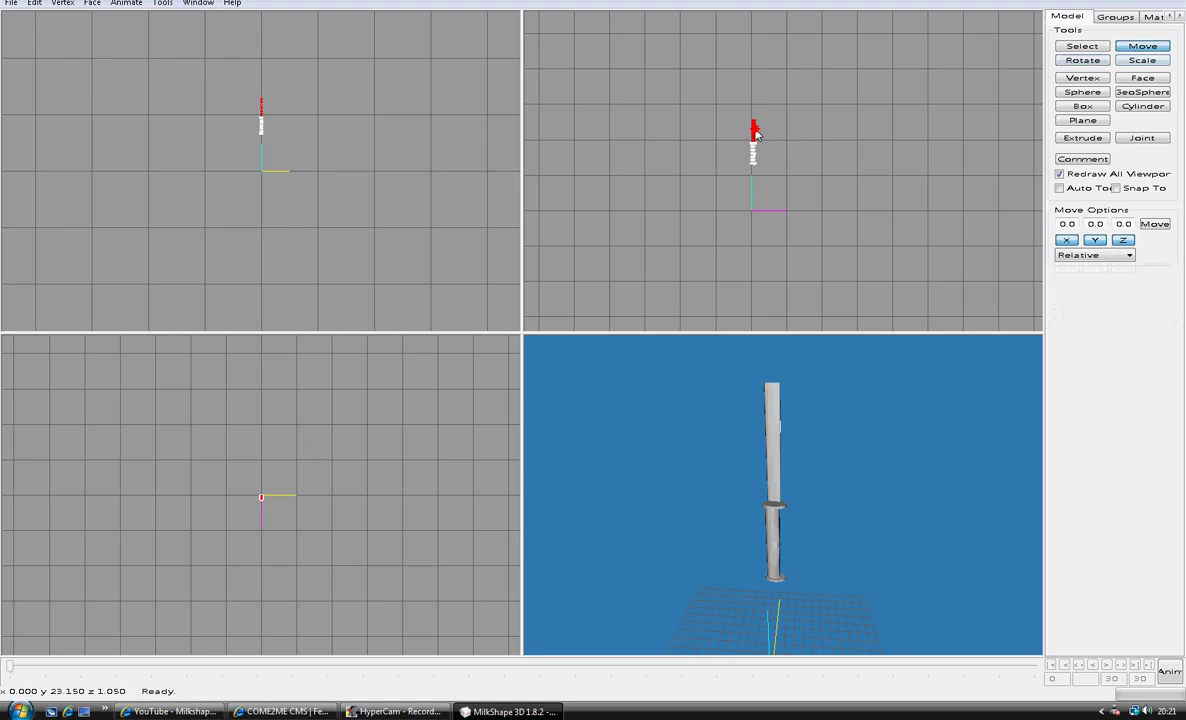
pyautogui.moveTo(850, 535); pyautogui.dragTo(850, 497)
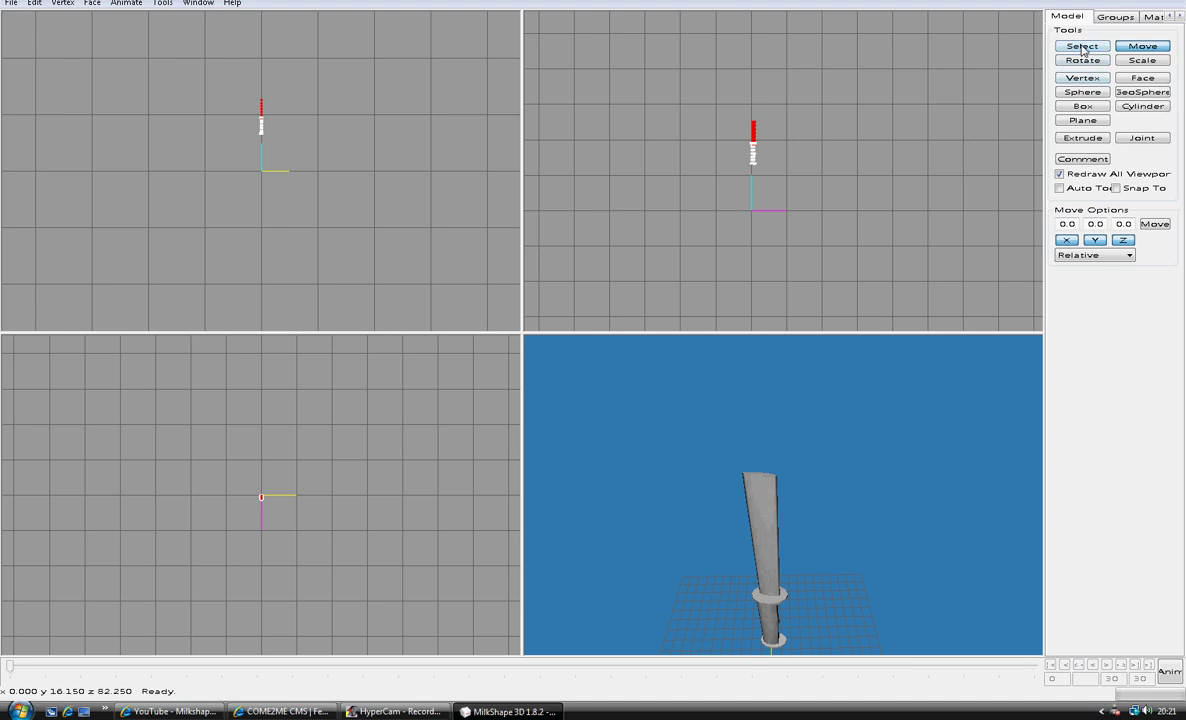
# - Stretch the blade's top vertex upward
pyautogui.click(1082, 47)
pyautogui.click(913, 153)
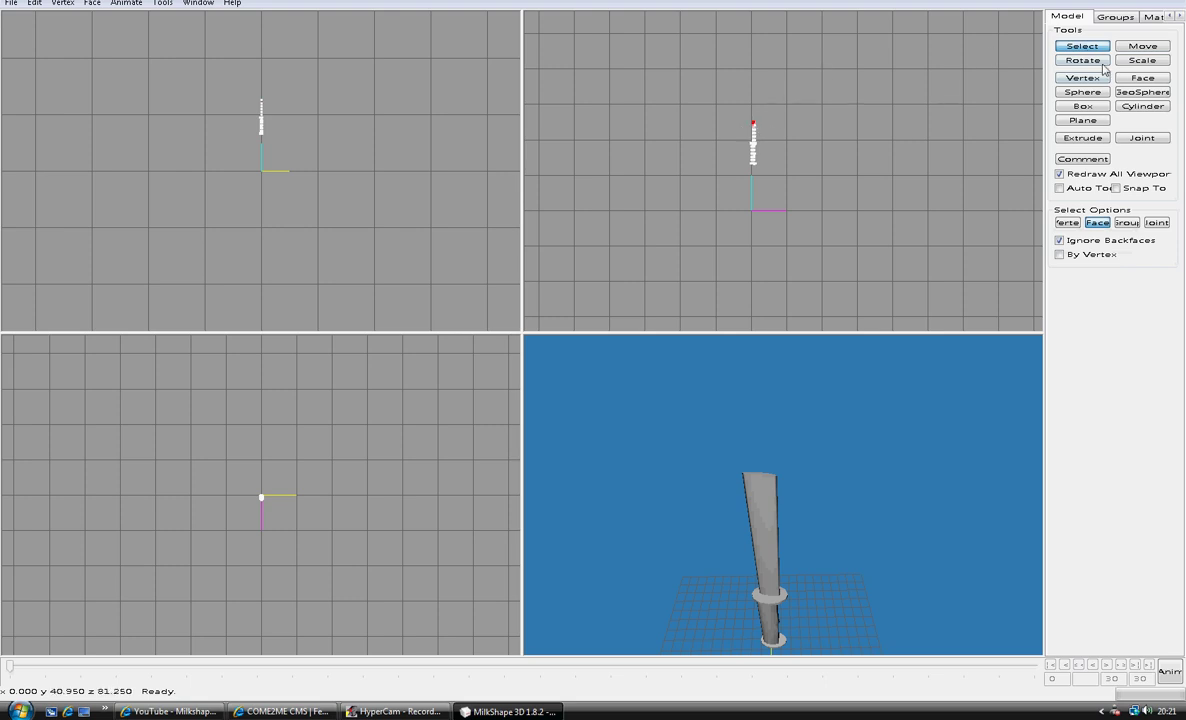
pyautogui.click(1142, 60)
pyautogui.moveTo(752, 117)
pyautogui.mouseDown()
pyautogui.moveTo(752, 100)
pyautogui.moveTo(807, 137)
pyautogui.moveTo(883, 112)
pyautogui.mouseUp()
# - Pinch the blade's top vertices inward into a pointed spike
pyautogui.click(1101, 66)
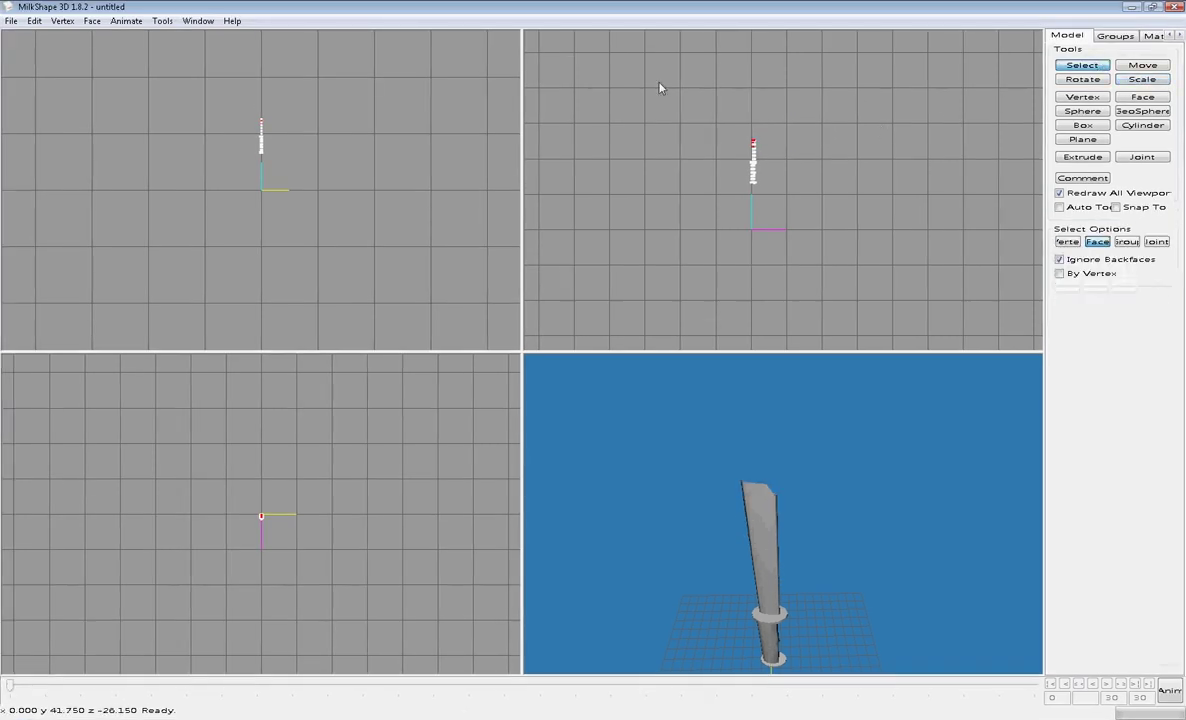
pyautogui.click(760, 147)
pyautogui.click(1142, 79)
pyautogui.moveTo(903, 127); pyautogui.dragTo(905, 119)
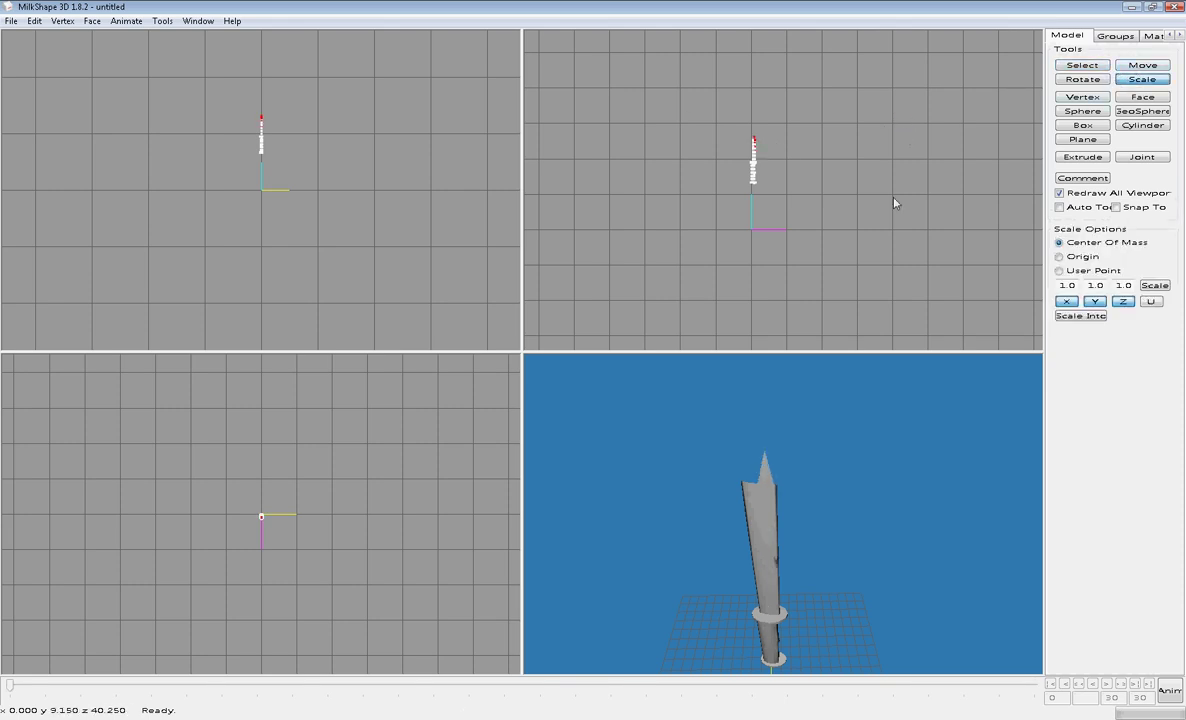
pyautogui.moveTo(887, 416)
pyautogui.mouseDown()
pyautogui.moveTo(818, 402)
pyautogui.moveTo(753, 421)
pyautogui.moveTo(705, 417)
pyautogui.moveTo(815, 410)
pyautogui.moveTo(897, 427)
pyautogui.mouseUp()
pyautogui.moveTo(819, 452); pyautogui.dragTo(790, 434)
# - Pick the Cylinder01 group from the part groups and switch to the Select tool
pyautogui.click(1110, 37)
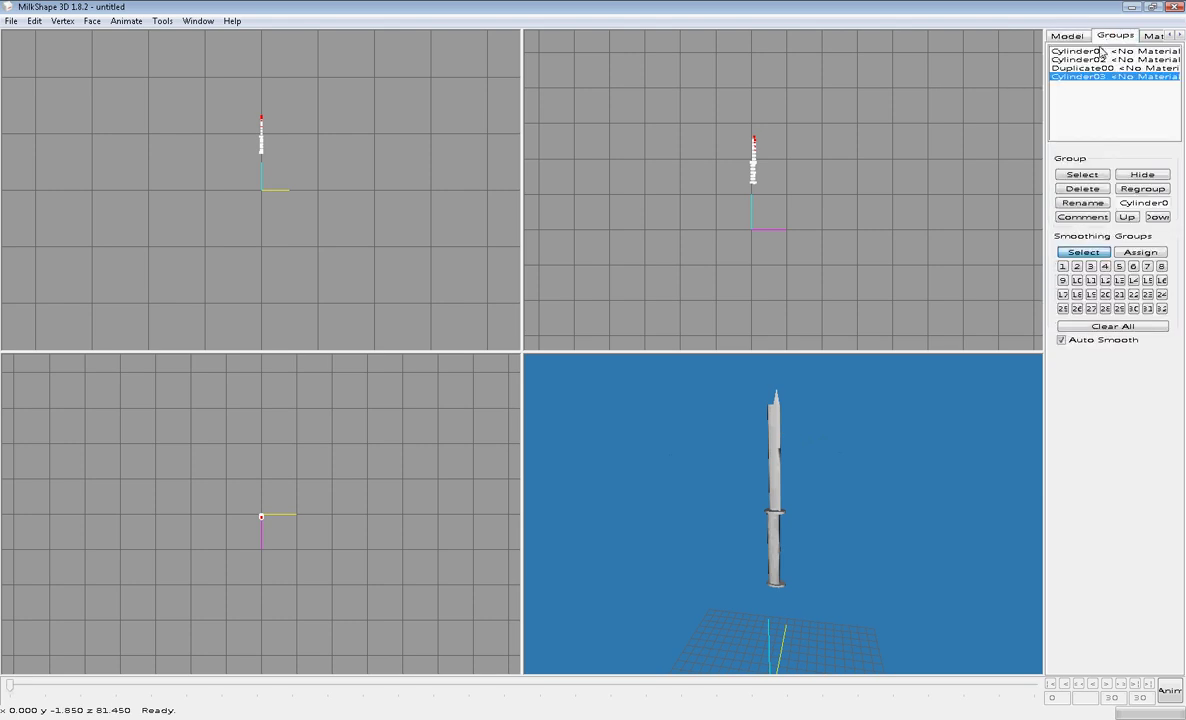
pyautogui.click(1080, 51)
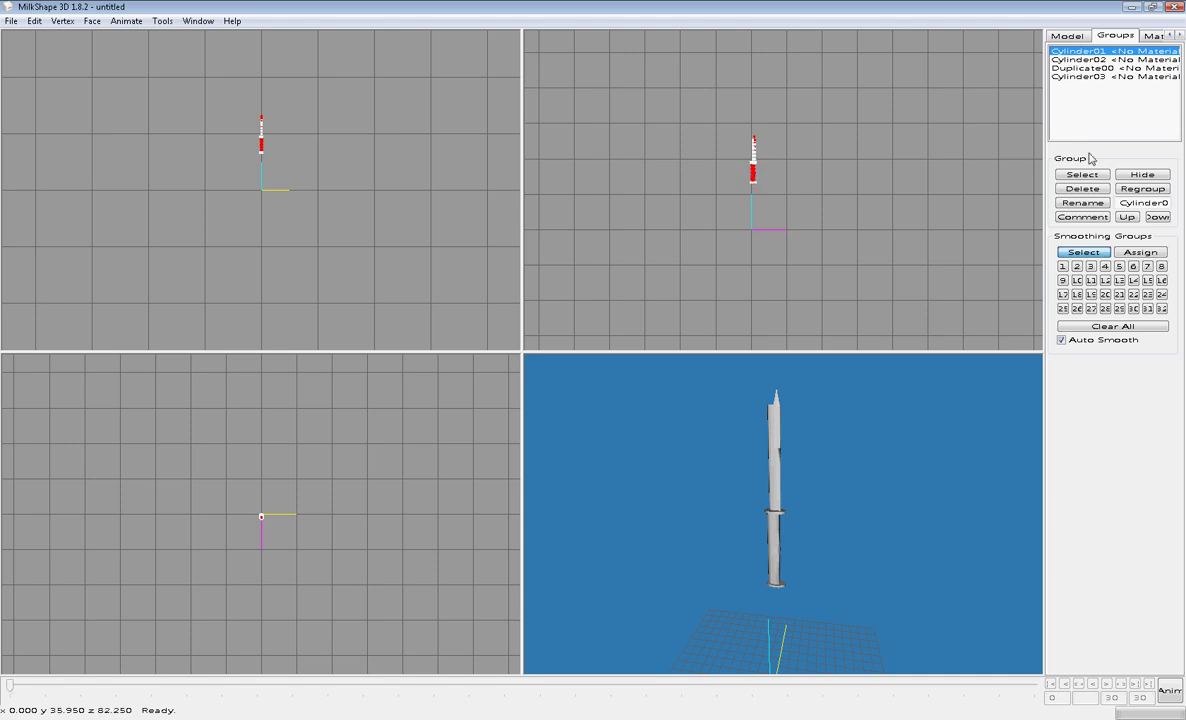
pyautogui.moveTo(945, 98); pyautogui.dragTo(938, 145)
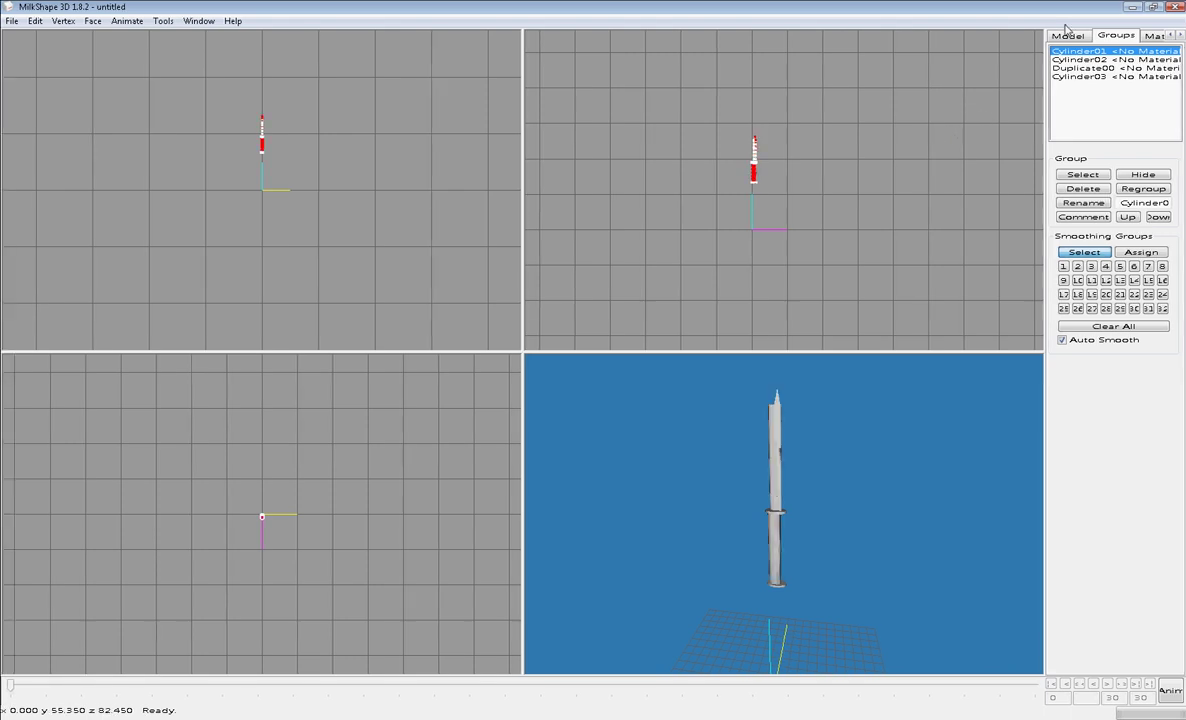
pyautogui.click(1067, 35)
pyautogui.click(1070, 67)
# - Toggle selection of the Cylinder01, Cylinder02 and Cylinder03 groups in turn, ending on Duplicate00
pyautogui.click(1115, 36)
pyautogui.doubleClick(1097, 53)
pyautogui.doubleClick(1096, 61)
pyautogui.doubleClick(1087, 77)
pyautogui.doubleClick(1087, 77)
pyautogui.doubleClick(1085, 53)
pyautogui.doubleClick(1085, 53)
pyautogui.click(1079, 61)
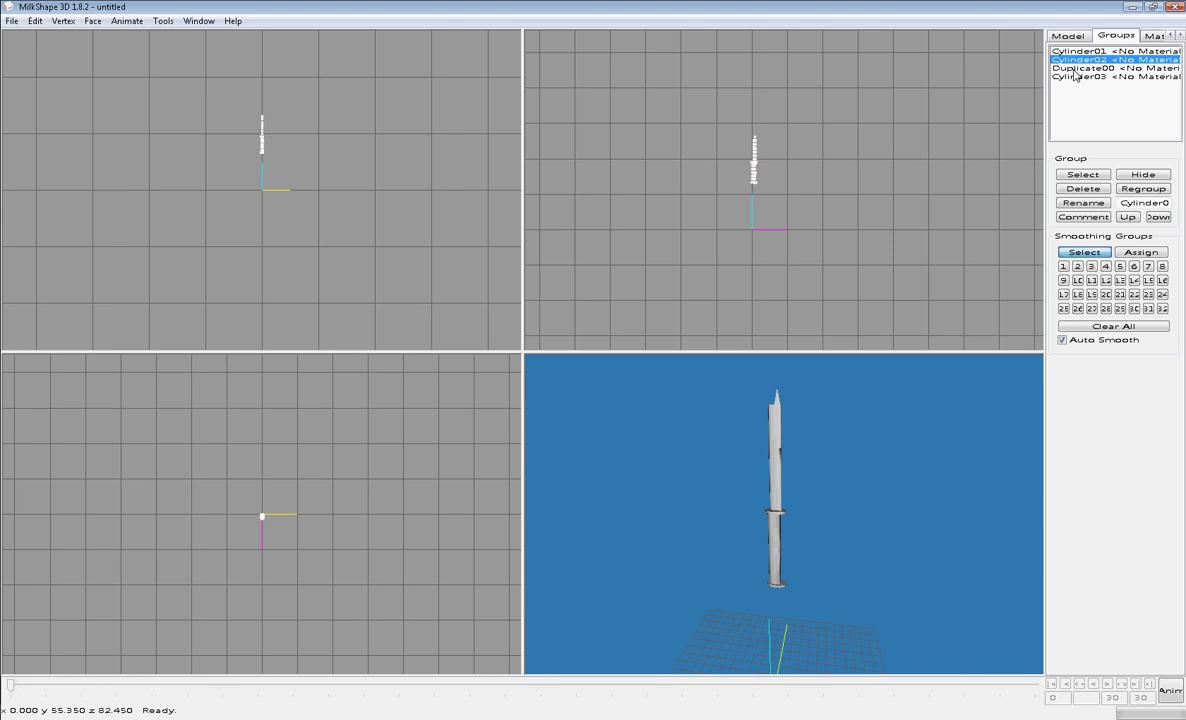
pyautogui.doubleClick(1074, 68)
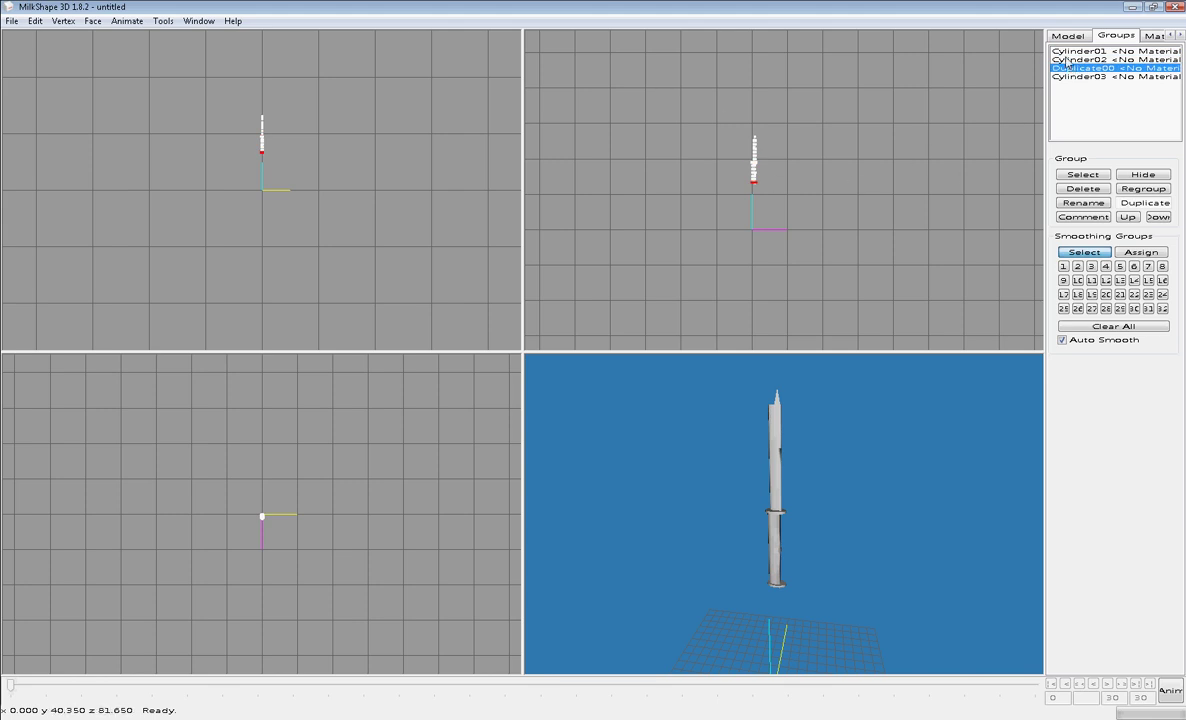
# - Create a new material named Middel, leaving it without a texture
pyautogui.click(1152, 36)
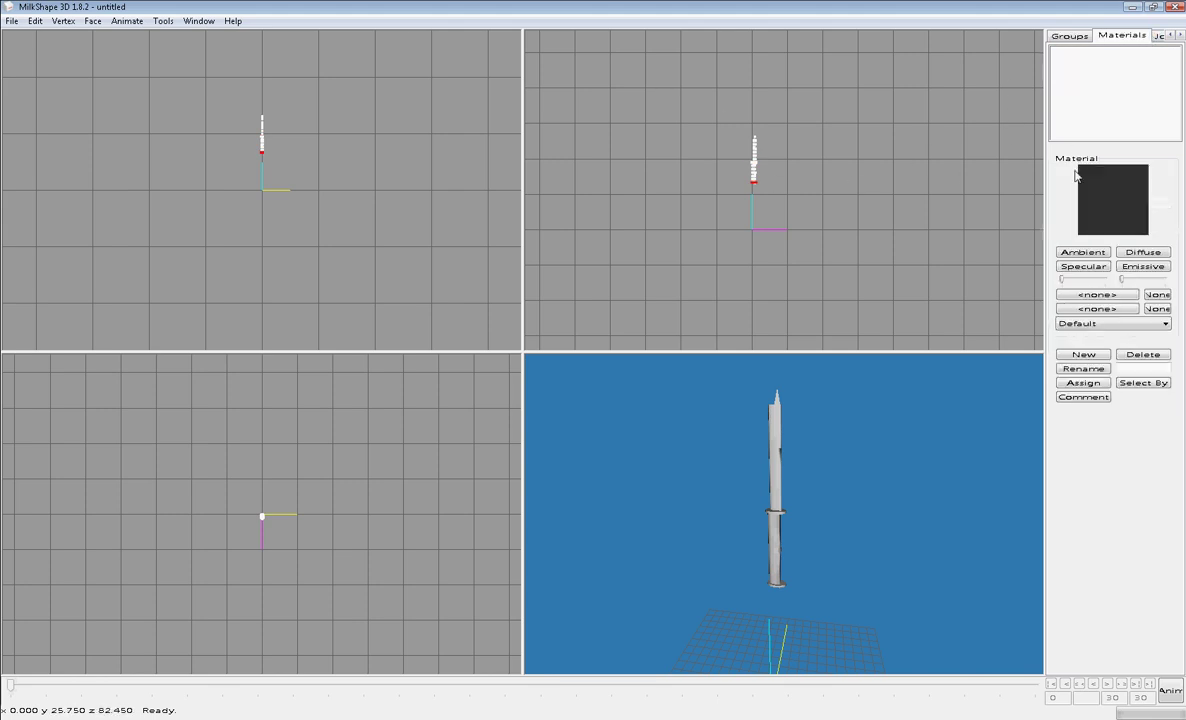
pyautogui.click(1082, 355)
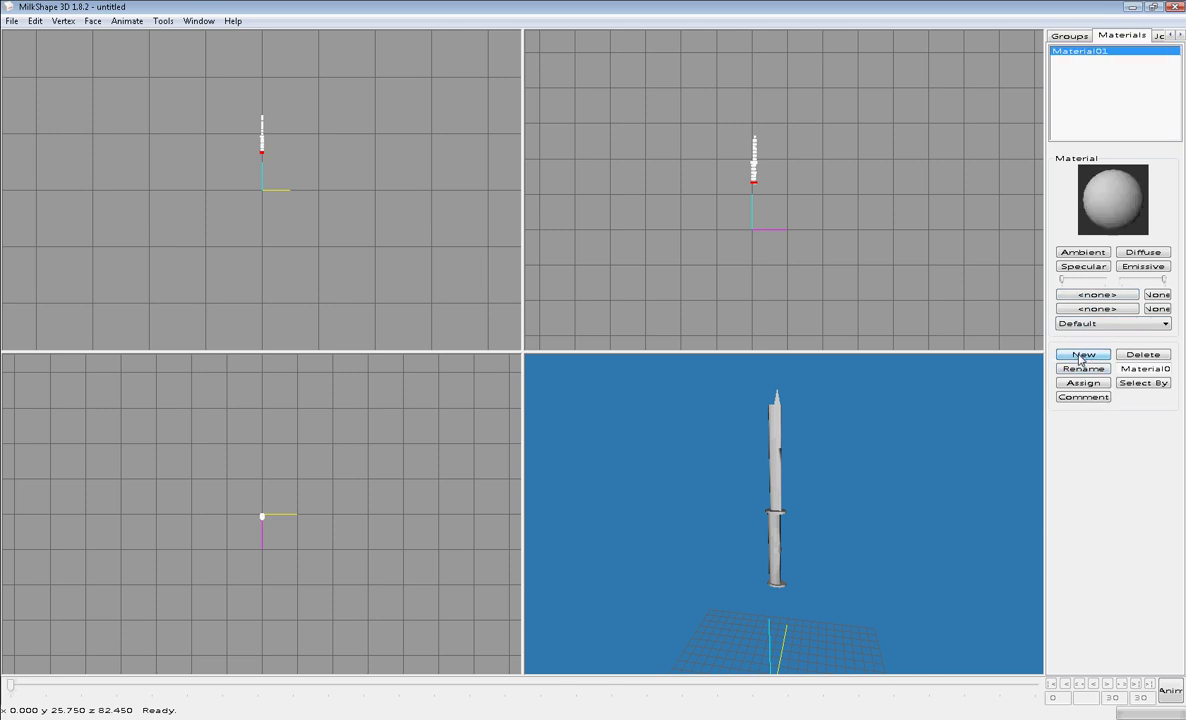
pyautogui.click(1153, 369)
pyautogui.press('BackSpace')
pyautogui.press('BackSpace')
pyautogui.press('BackSpace')
pyautogui.press('BackSpace')
pyautogui.press('BackSpace')
pyautogui.press('BackSpace')
pyautogui.press('BackSpace')
pyautogui.press('BackSpace')
pyautogui.press('BackSpace')
pyautogui.press('BackSpace')
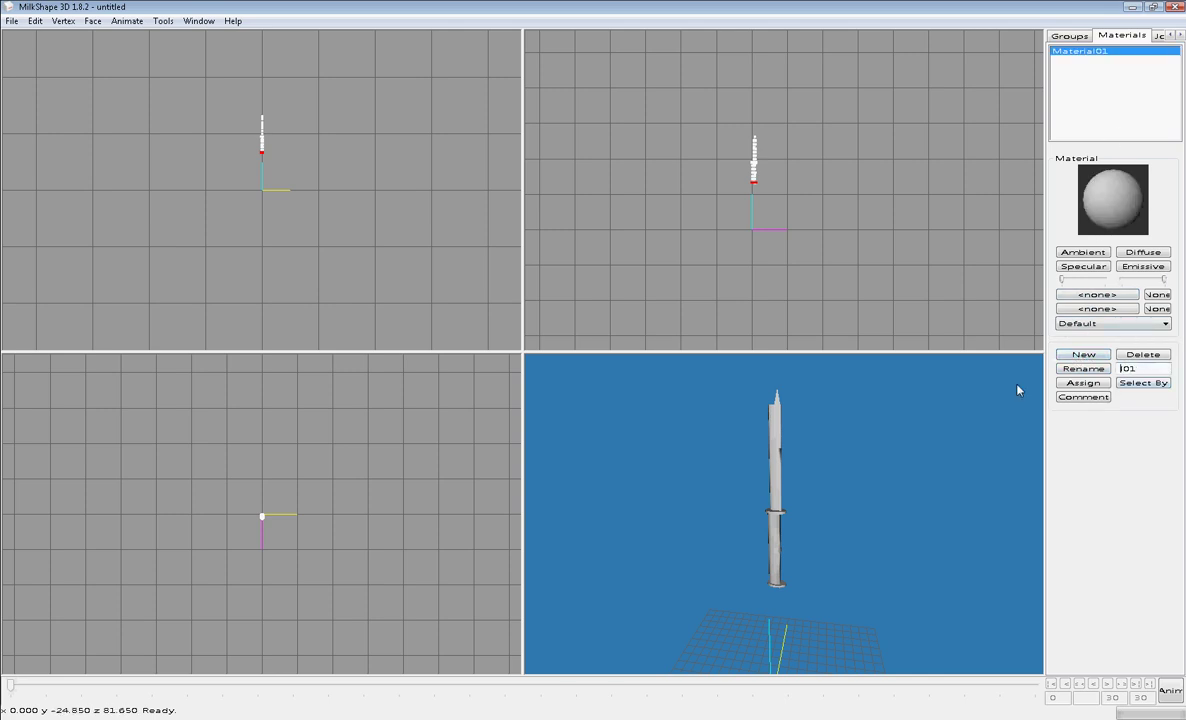
pyautogui.write('Midd')
pyautogui.click(1083, 369)
pyautogui.click(1097, 294)
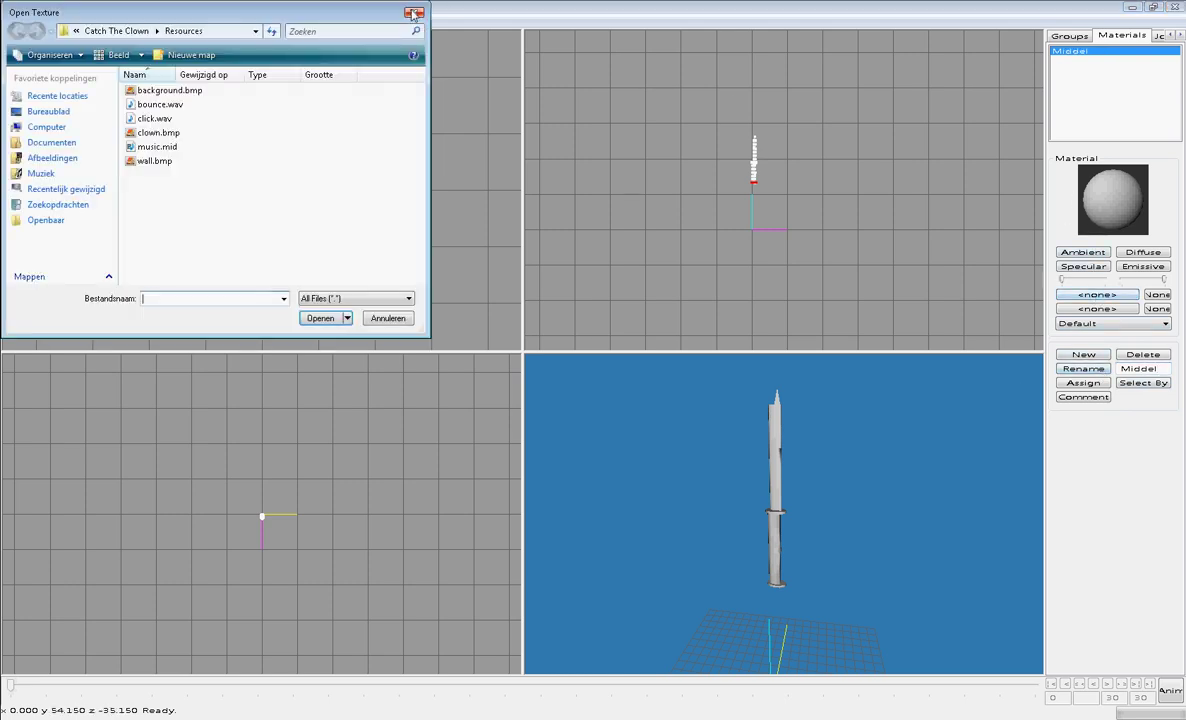
pyautogui.click(416, 14)
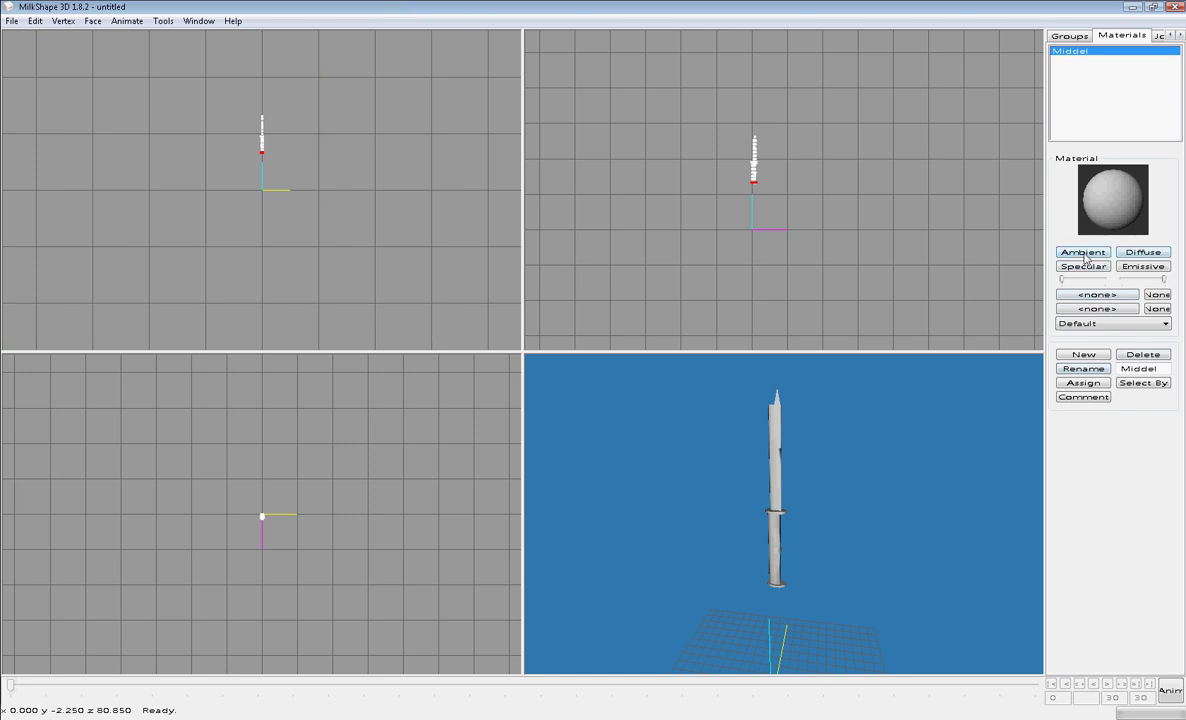
# - Set the material's ambient and diffuse colours to black, then the ambient to dark grey
pyautogui.click(1083, 253)
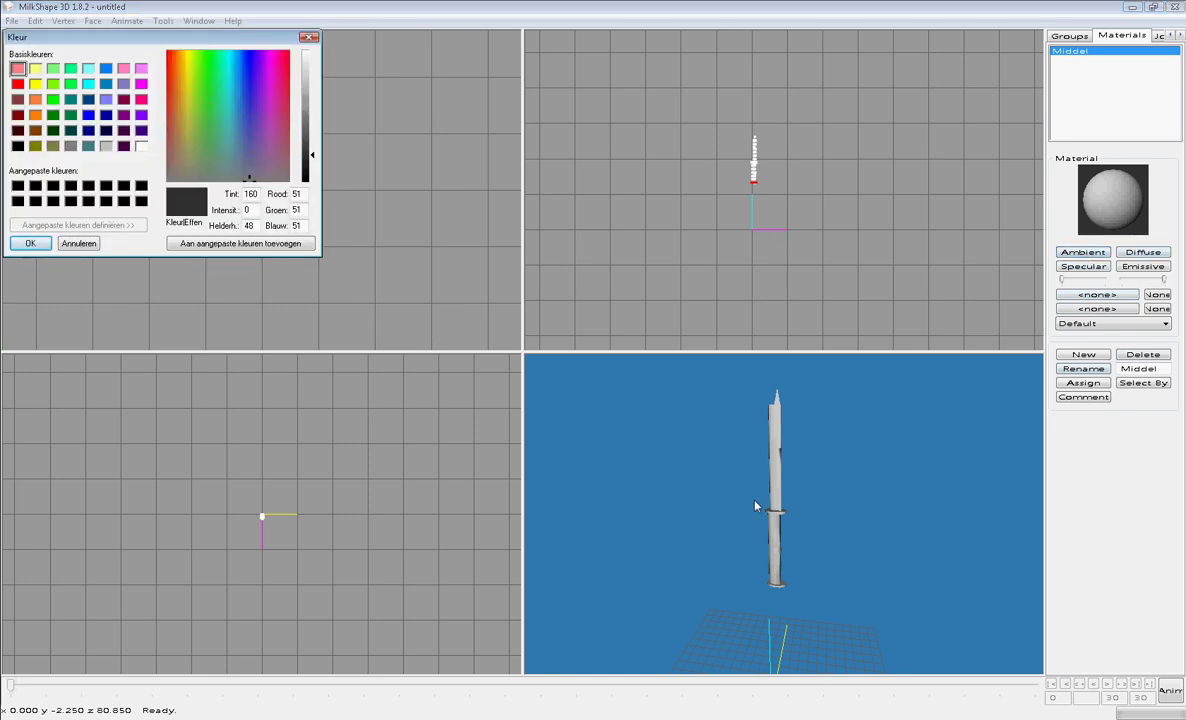
pyautogui.moveTo(316, 140); pyautogui.dragTo(200, 187)
pyautogui.click(43, 245)
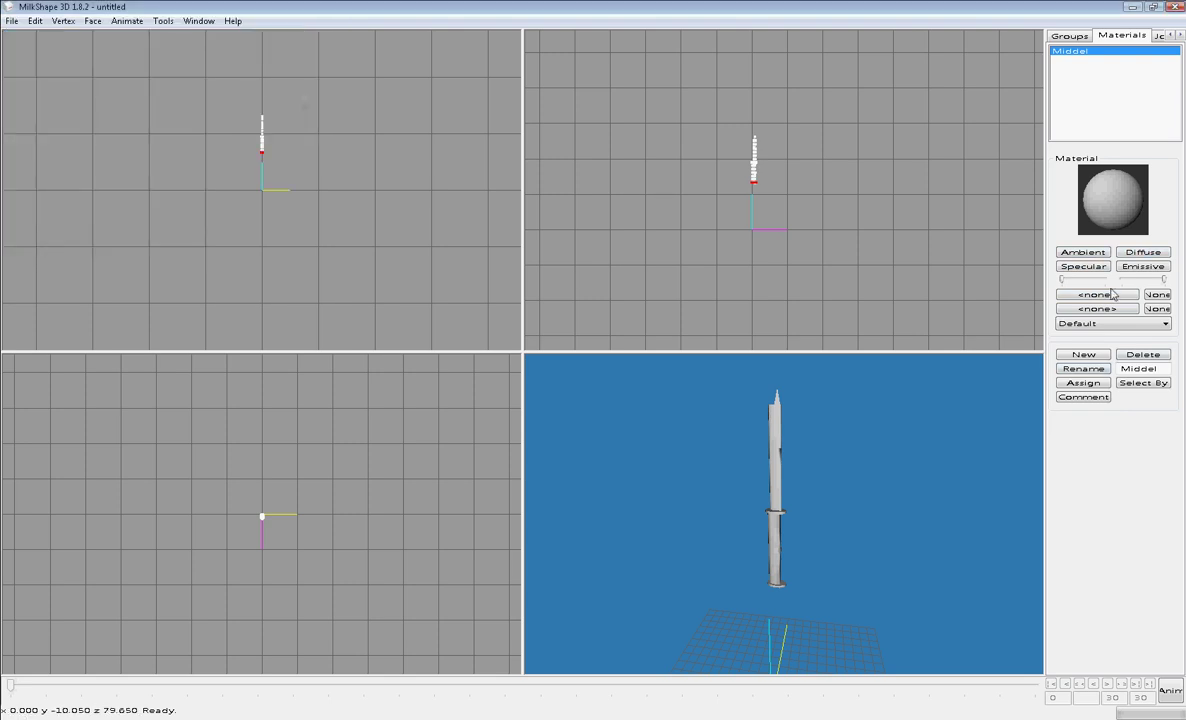
pyautogui.click(1130, 252)
pyautogui.click(310, 184)
pyautogui.click(30, 244)
pyautogui.click(1086, 253)
pyautogui.moveTo(271, 157); pyautogui.dragTo(194, 158)
pyautogui.click(30, 244)
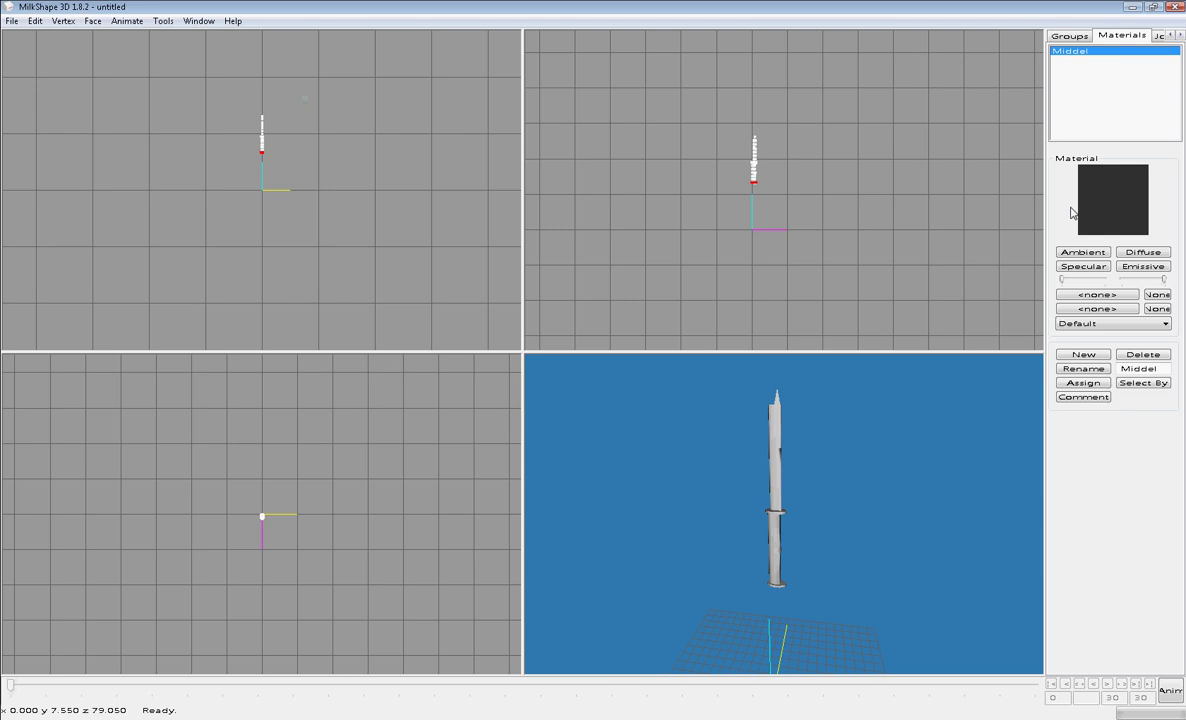
# - Give the material a light green specular colour and a pale yellow ambient colour
pyautogui.click(1082, 266)
pyautogui.moveTo(190, 80); pyautogui.dragTo(210, 58)
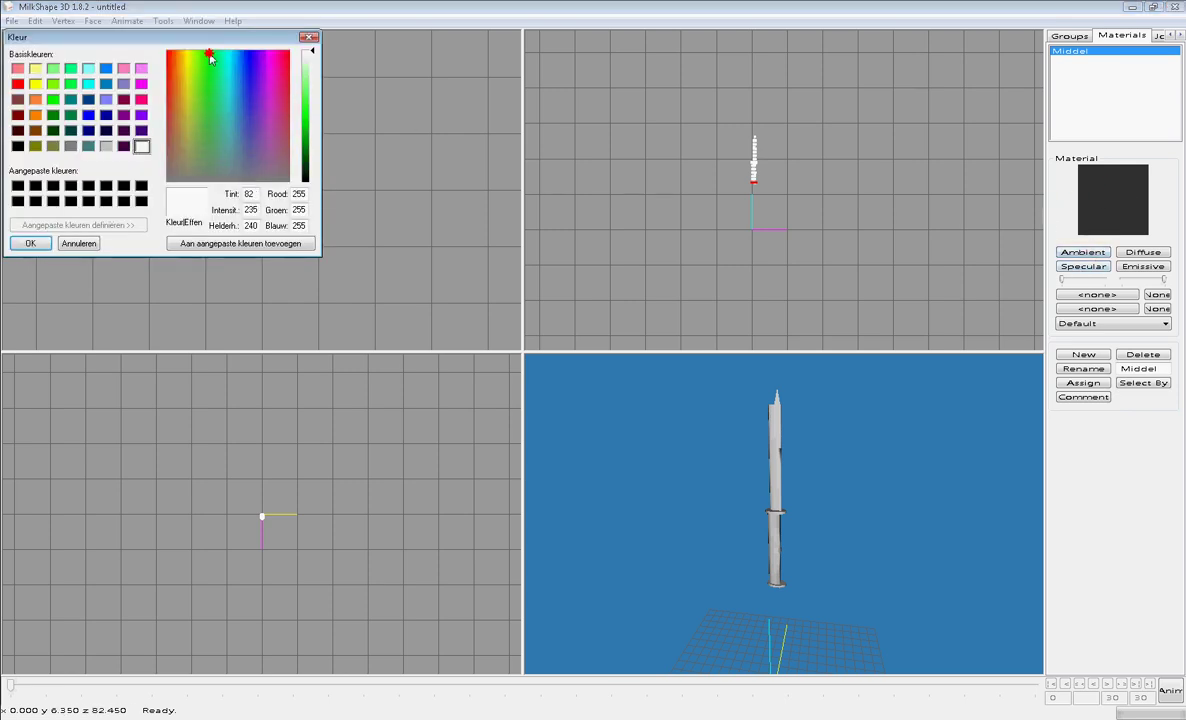
pyautogui.click(307, 89)
pyautogui.click(28, 244)
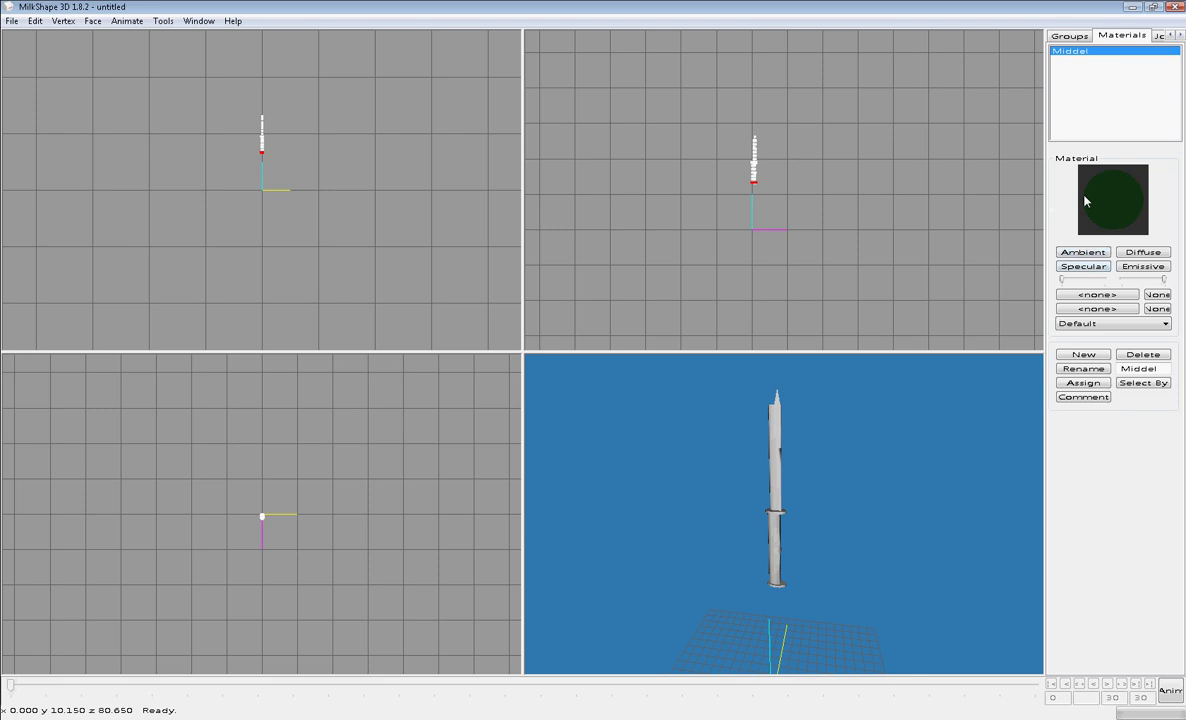
pyautogui.click(1084, 253)
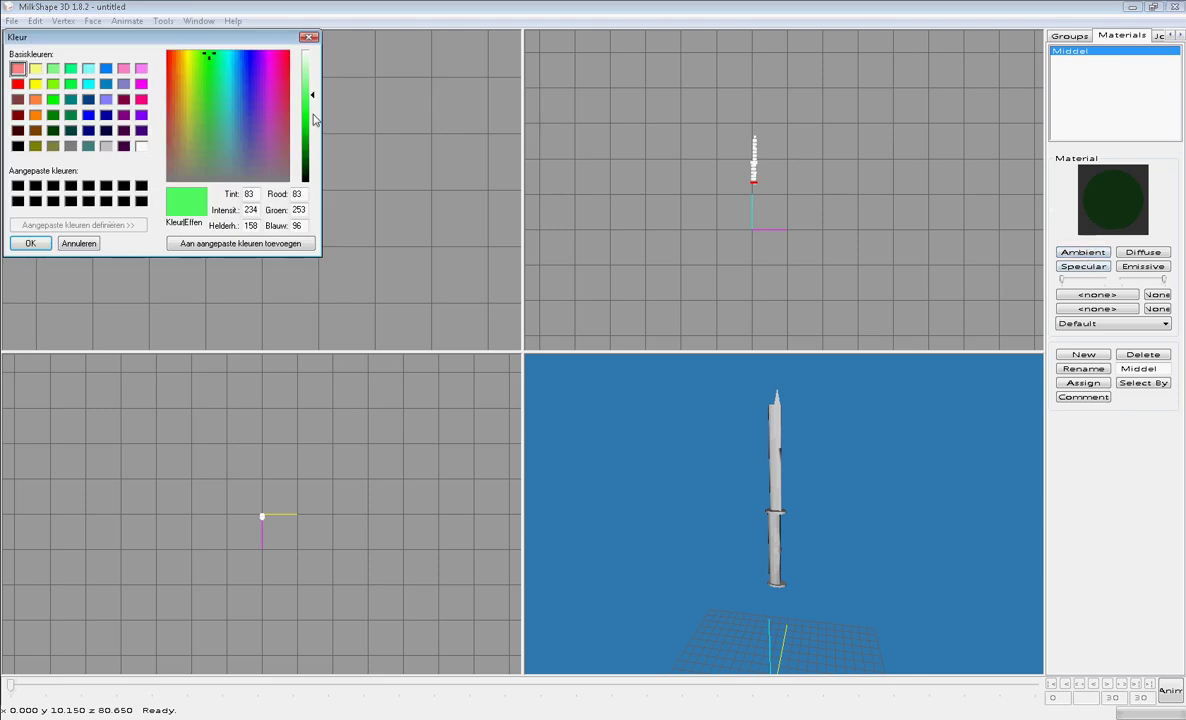
pyautogui.click(314, 51)
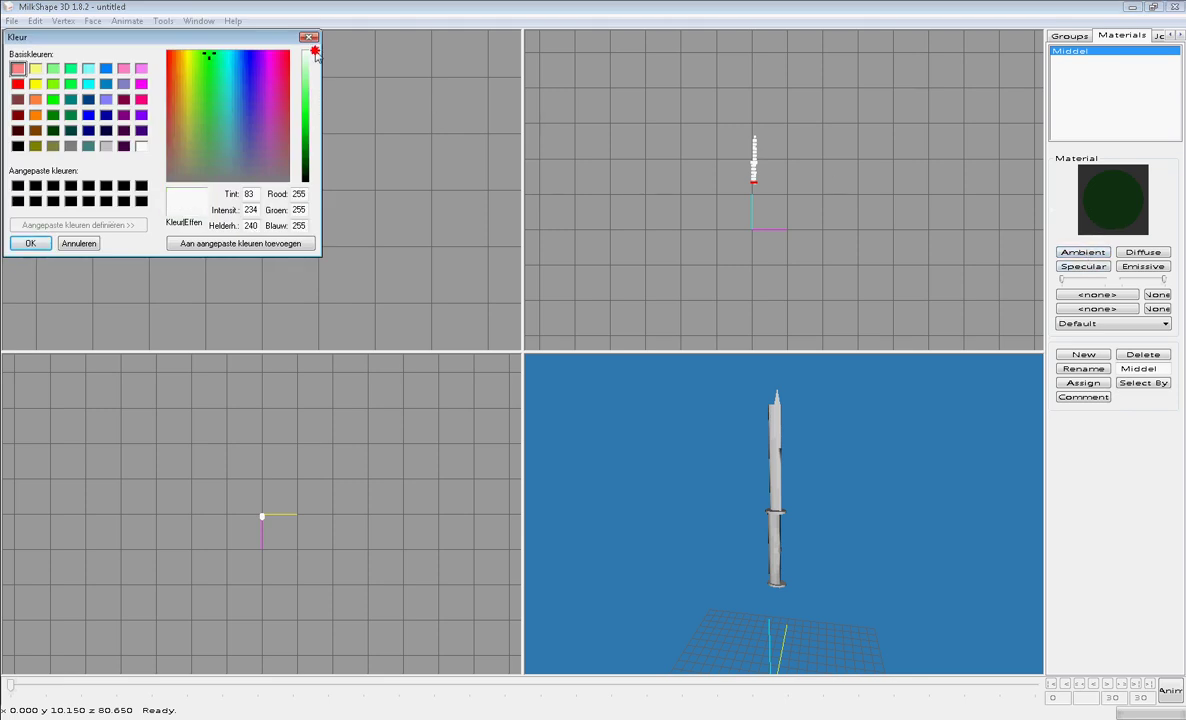
pyautogui.moveTo(314, 52); pyautogui.dragTo(311, 78)
pyautogui.moveTo(182, 62); pyautogui.dragTo(195, 57)
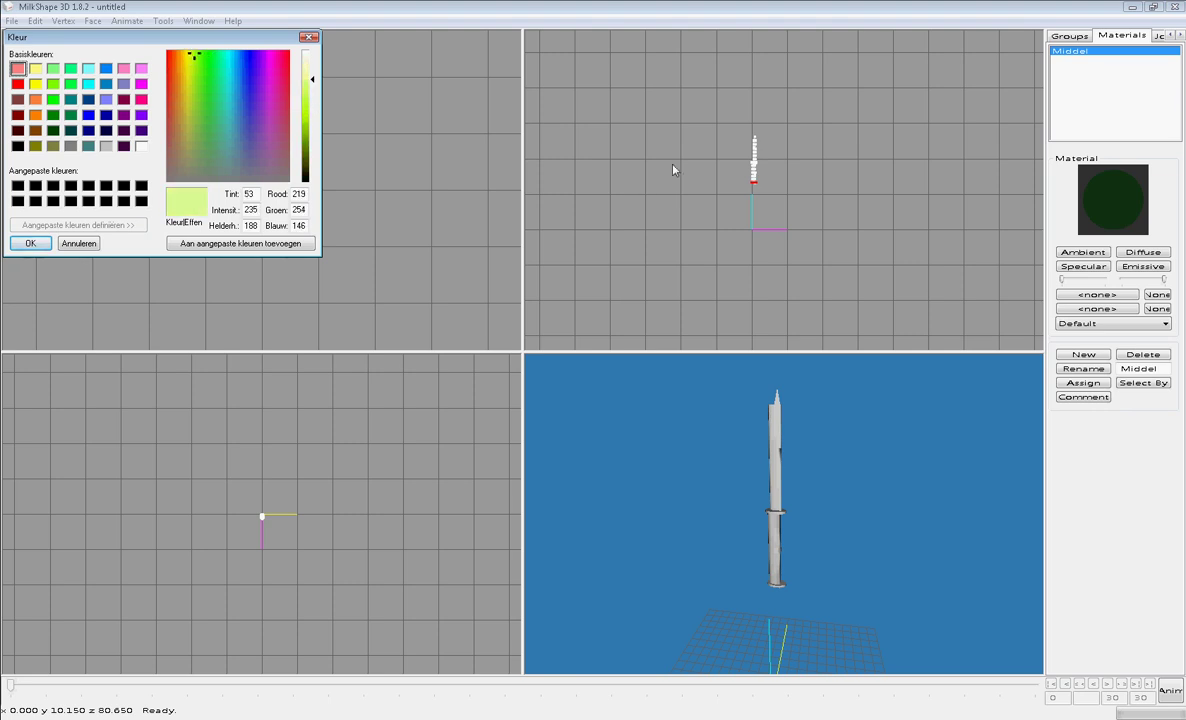
pyautogui.click(30, 243)
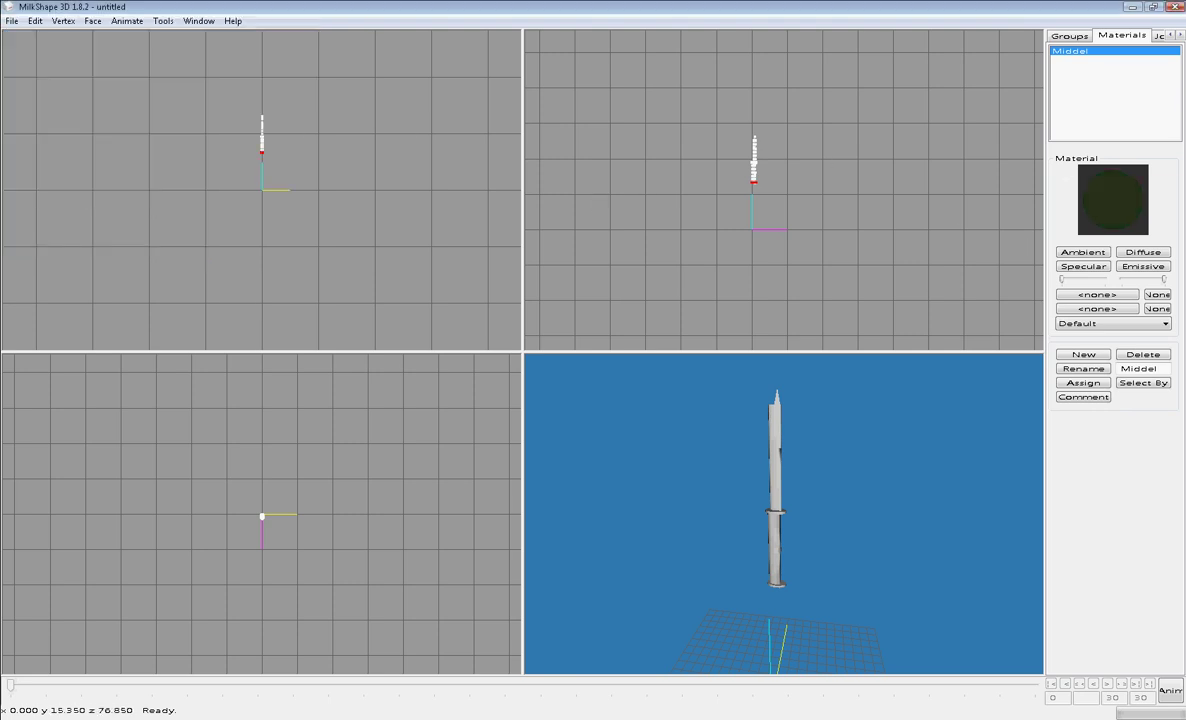
# - Set the Middel material's diffuse colour to orange
pyautogui.click(1150, 251)
pyautogui.moveTo(209, 127); pyautogui.dragTo(173, 62)
pyautogui.moveTo(310, 125); pyautogui.dragTo(311, 120)
pyautogui.click(46, 243)
# - Select the Cylinder01 handle group and assign it the Middel material
pyautogui.click(1069, 35)
pyautogui.click(1098, 60)
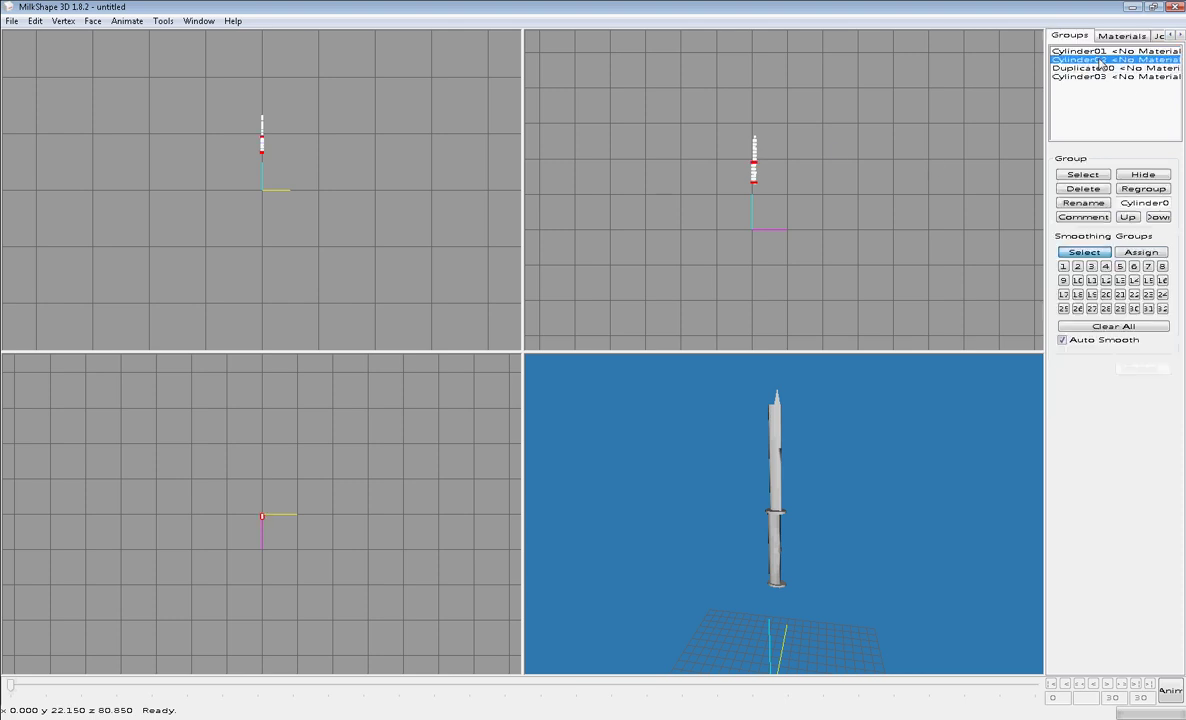
pyautogui.click(1091, 77)
pyautogui.click(1089, 78)
pyautogui.click(1082, 58)
pyautogui.click(1078, 51)
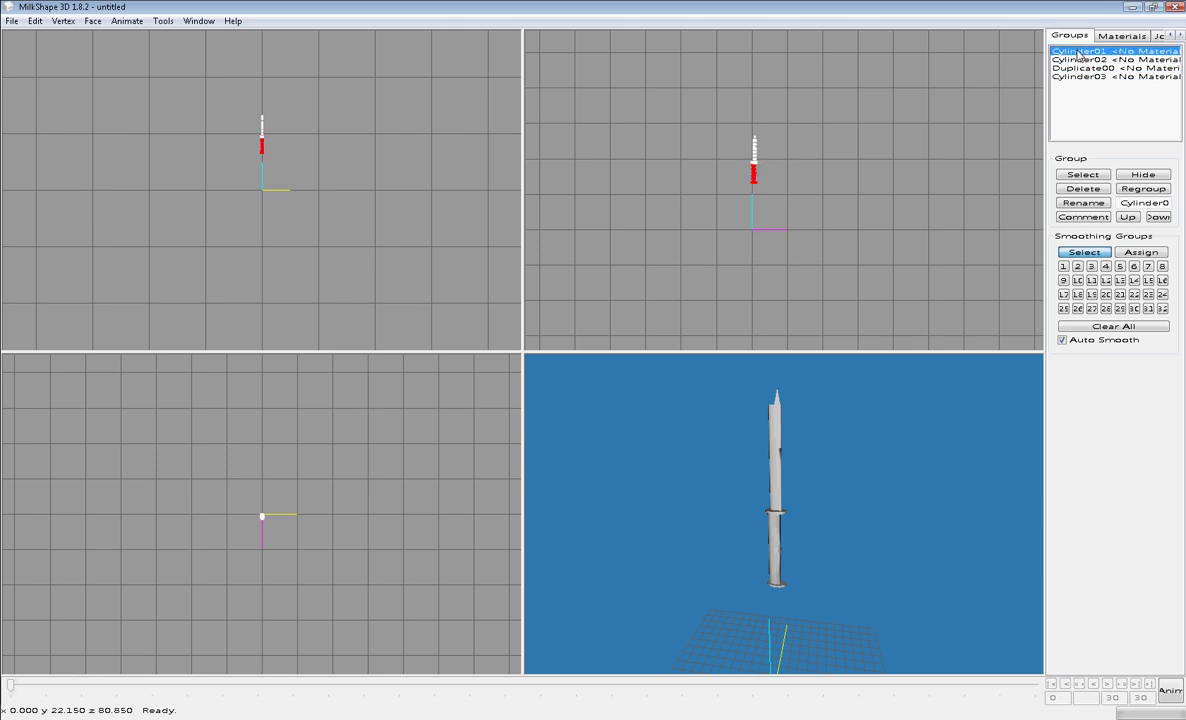
pyautogui.click(1079, 59)
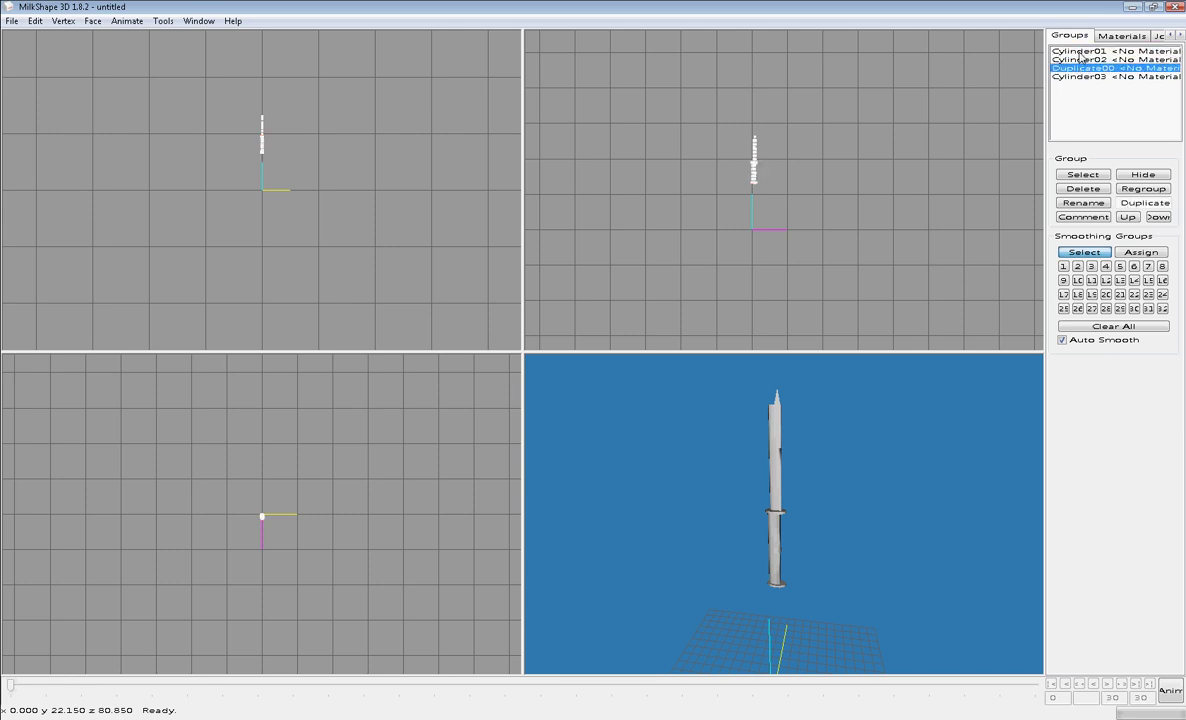
pyautogui.click(1078, 51)
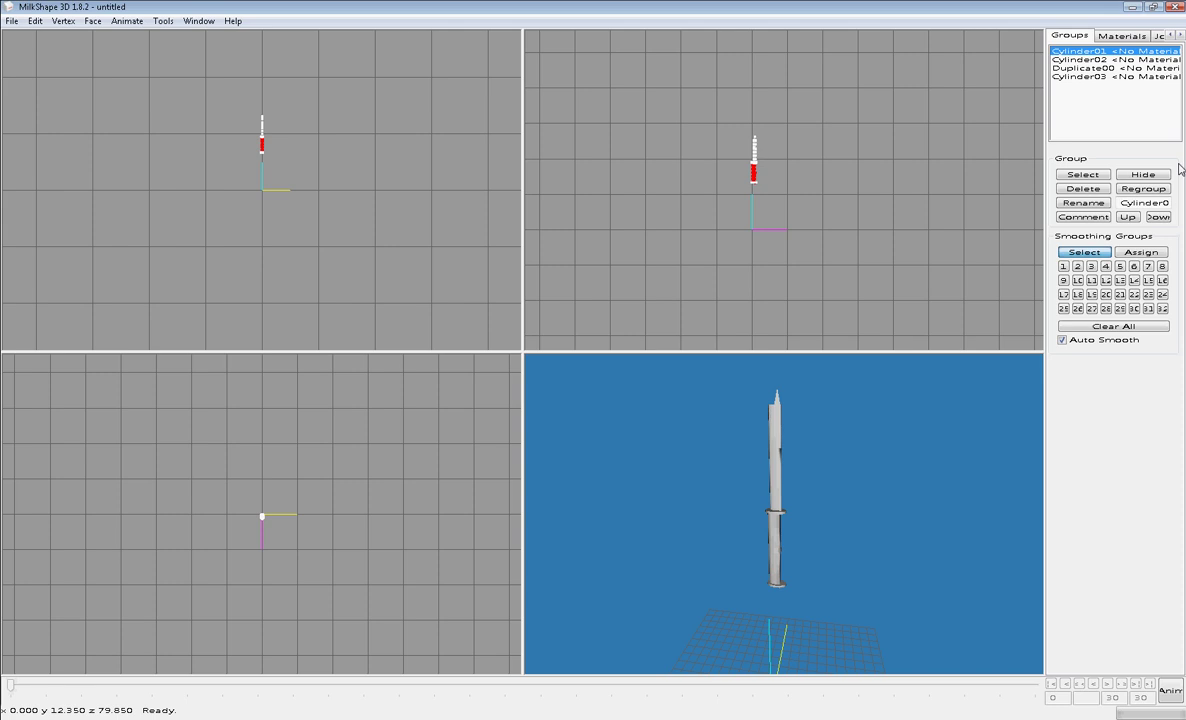
pyautogui.click(1115, 36)
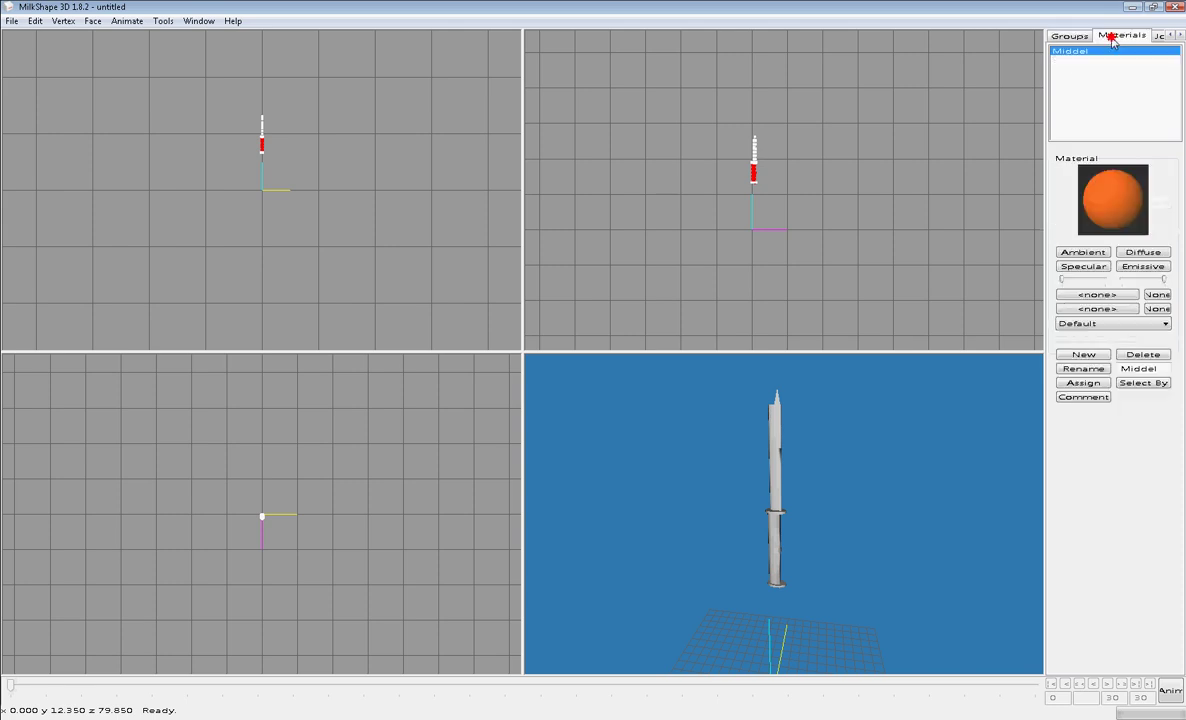
pyautogui.click(1083, 384)
# - Orbit the 3D view to check the orange handle and stand the sword upright
pyautogui.moveTo(871, 524); pyautogui.dragTo(631, 534)
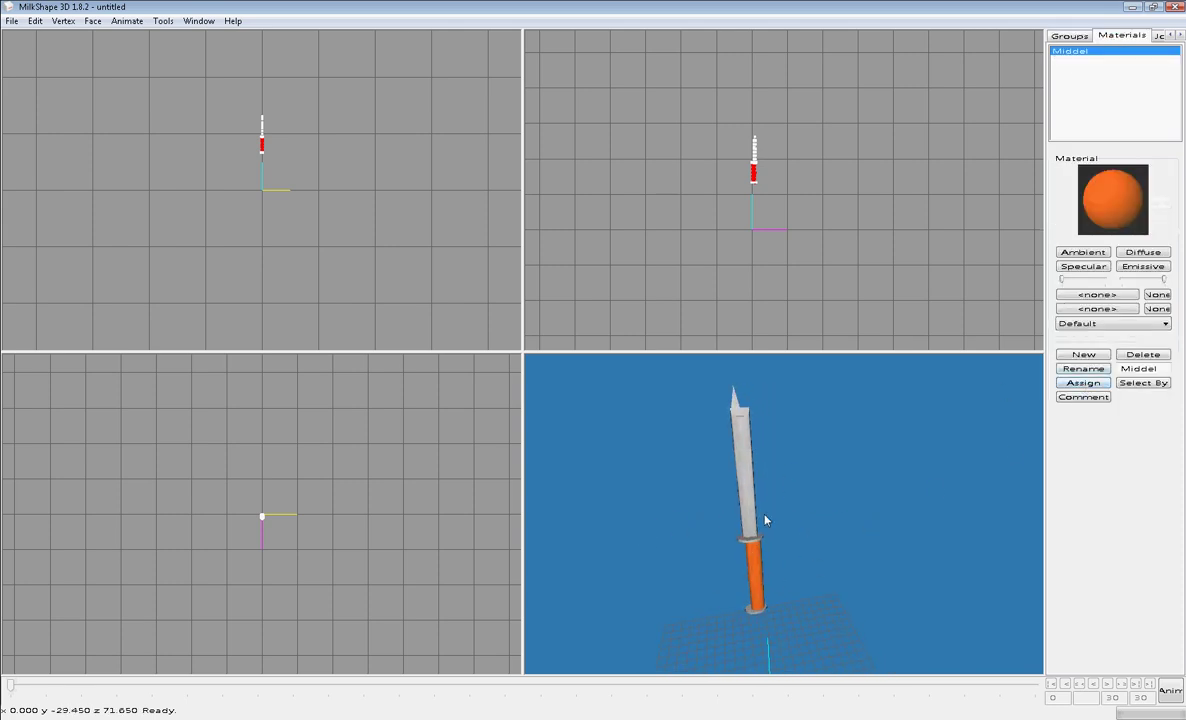
pyautogui.rightClick(836, 479)
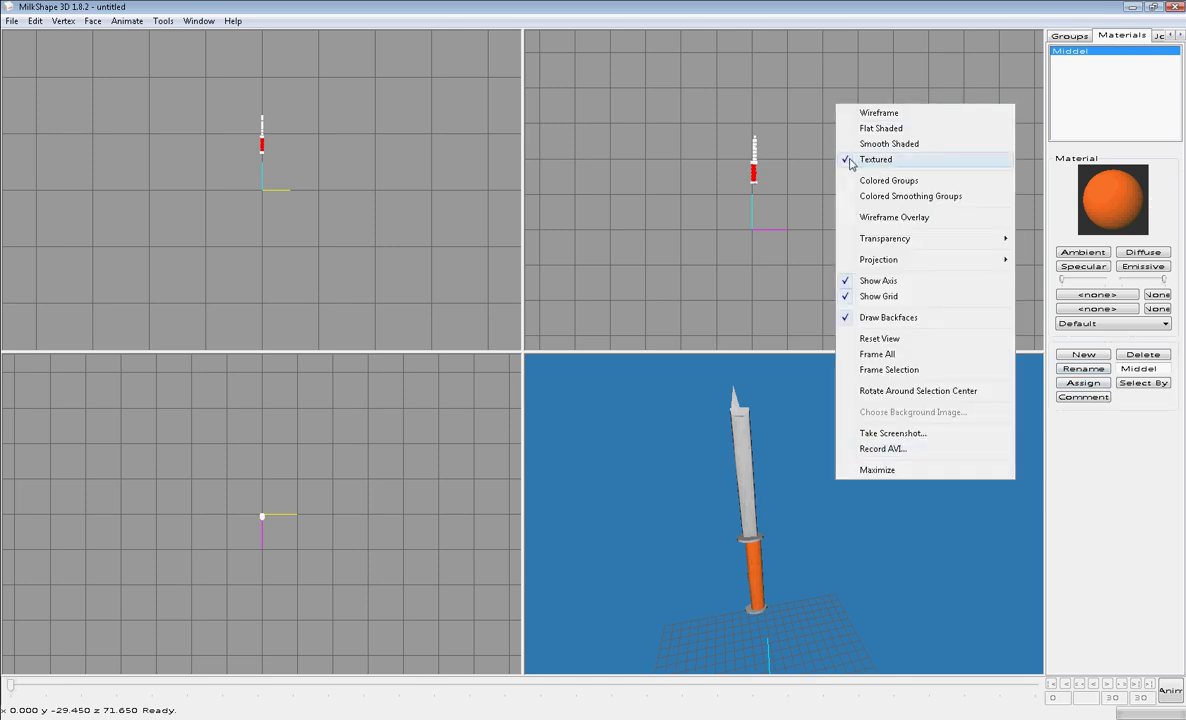
pyautogui.click(730, 545)
pyautogui.moveTo(728, 548); pyautogui.dragTo(962, 548)
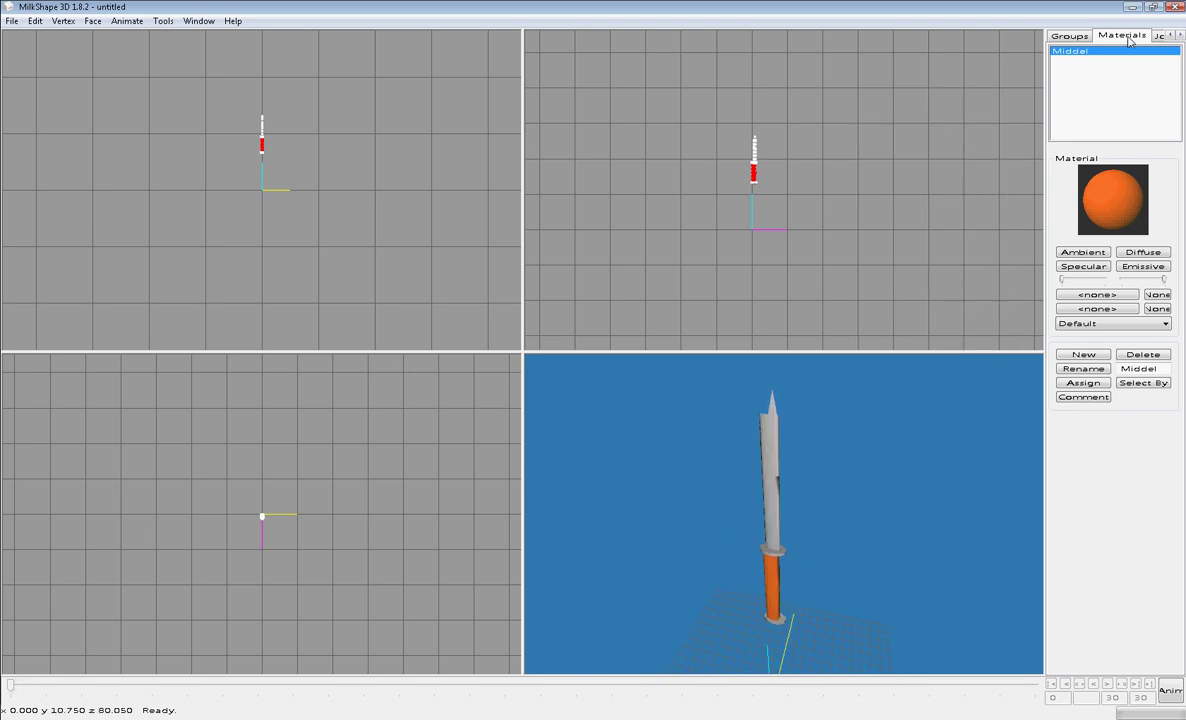
pyautogui.click(1071, 36)
pyautogui.click(1107, 38)
# - Create a new material named Top with dark blue ambient and light purple diffuse colours
pyautogui.click(1078, 355)
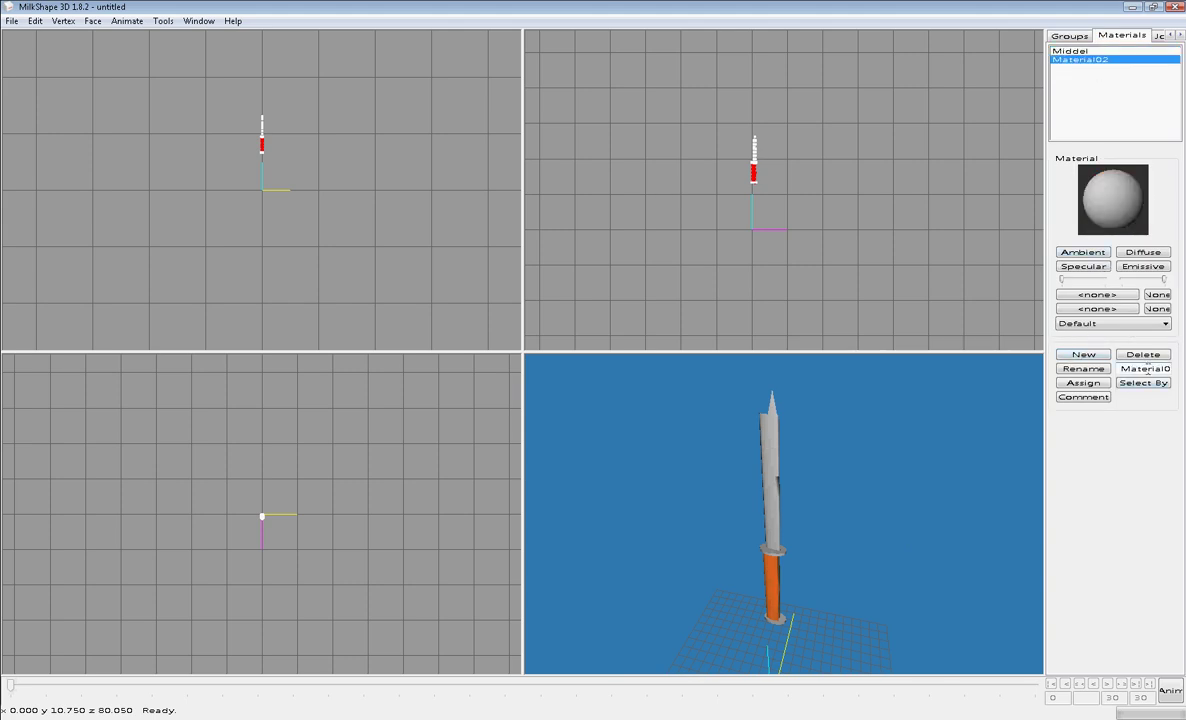
pyautogui.doubleClick(1148, 369)
pyautogui.write('Top')
pyautogui.click(1083, 368)
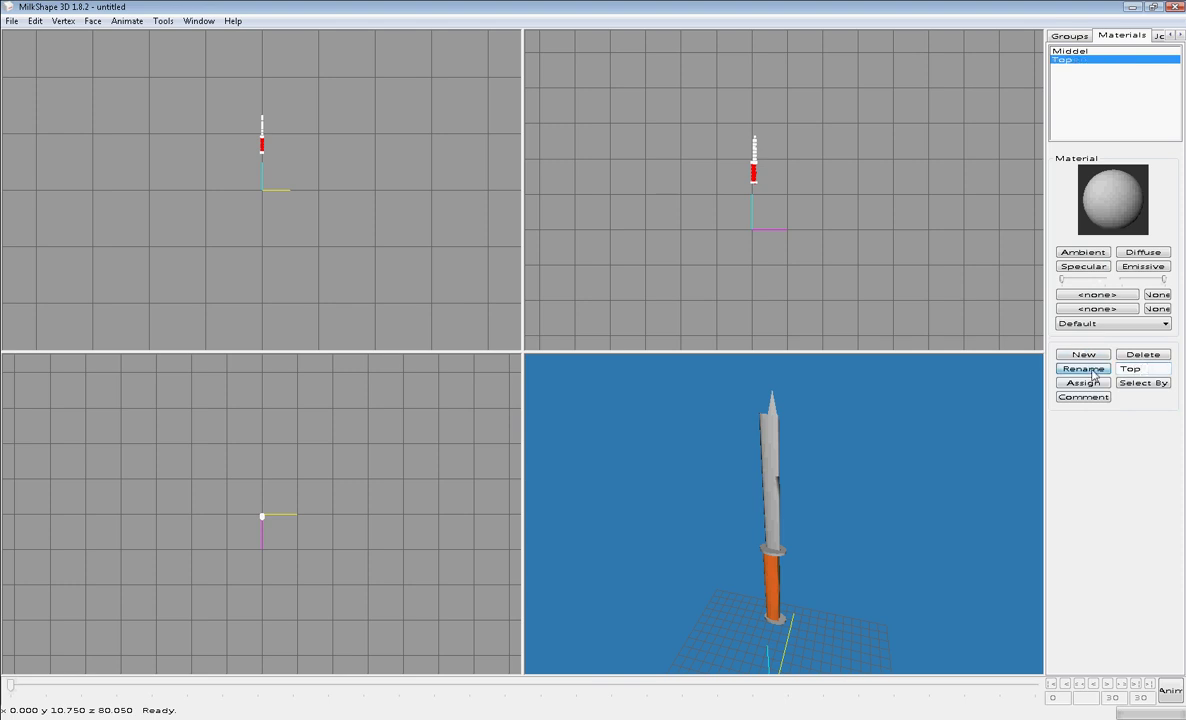
pyautogui.click(1086, 251)
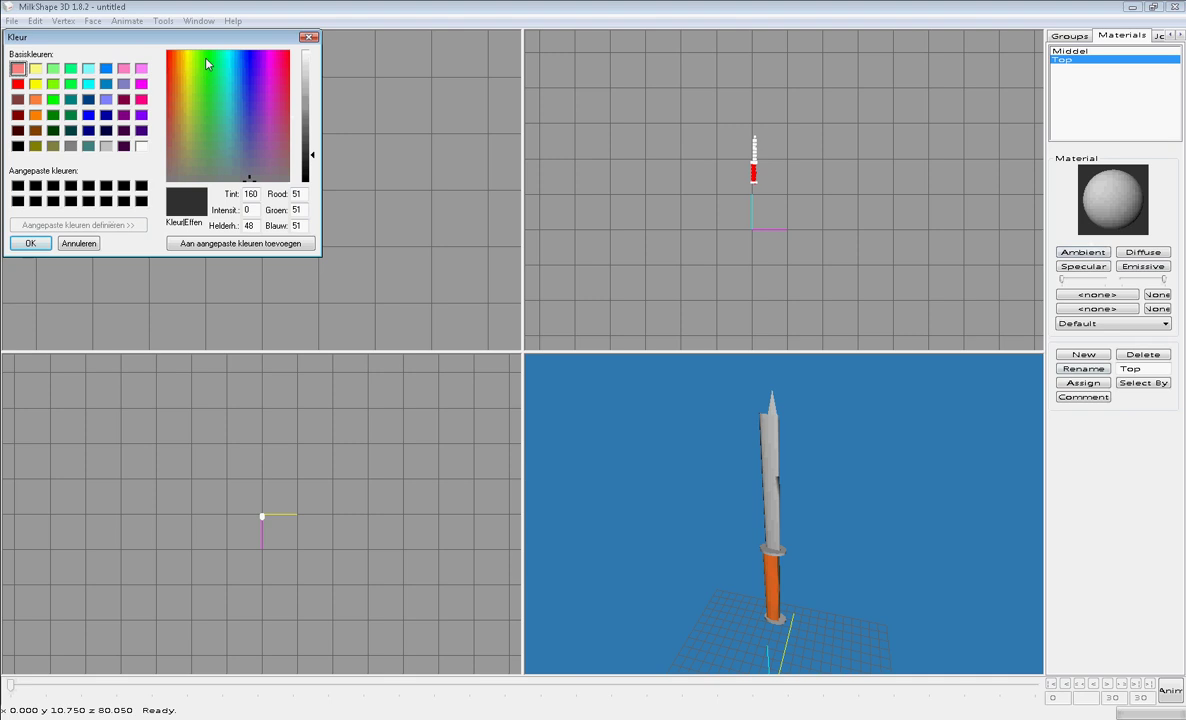
pyautogui.moveTo(241, 75)
pyautogui.mouseDown()
pyautogui.moveTo(252, 52)
pyautogui.moveTo(237, 53)
pyautogui.moveTo(233, 79)
pyautogui.moveTo(249, 94)
pyautogui.moveTo(251, 67)
pyautogui.mouseUp()
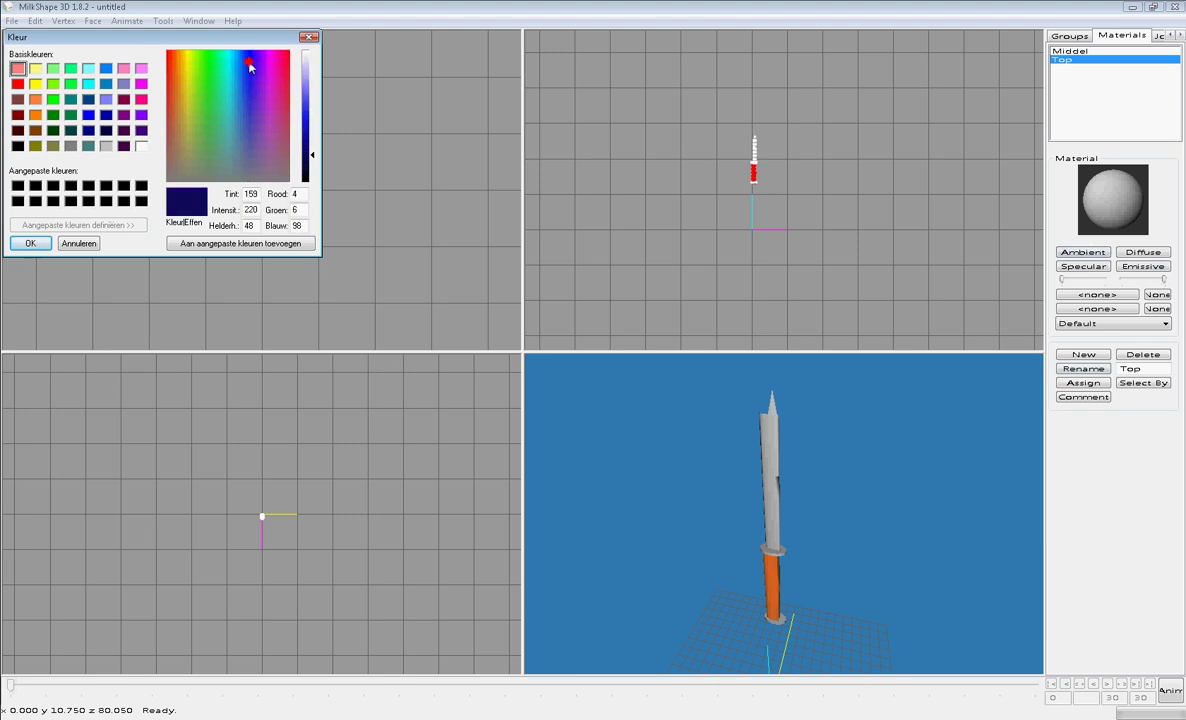
pyautogui.click(30, 243)
pyautogui.click(1143, 252)
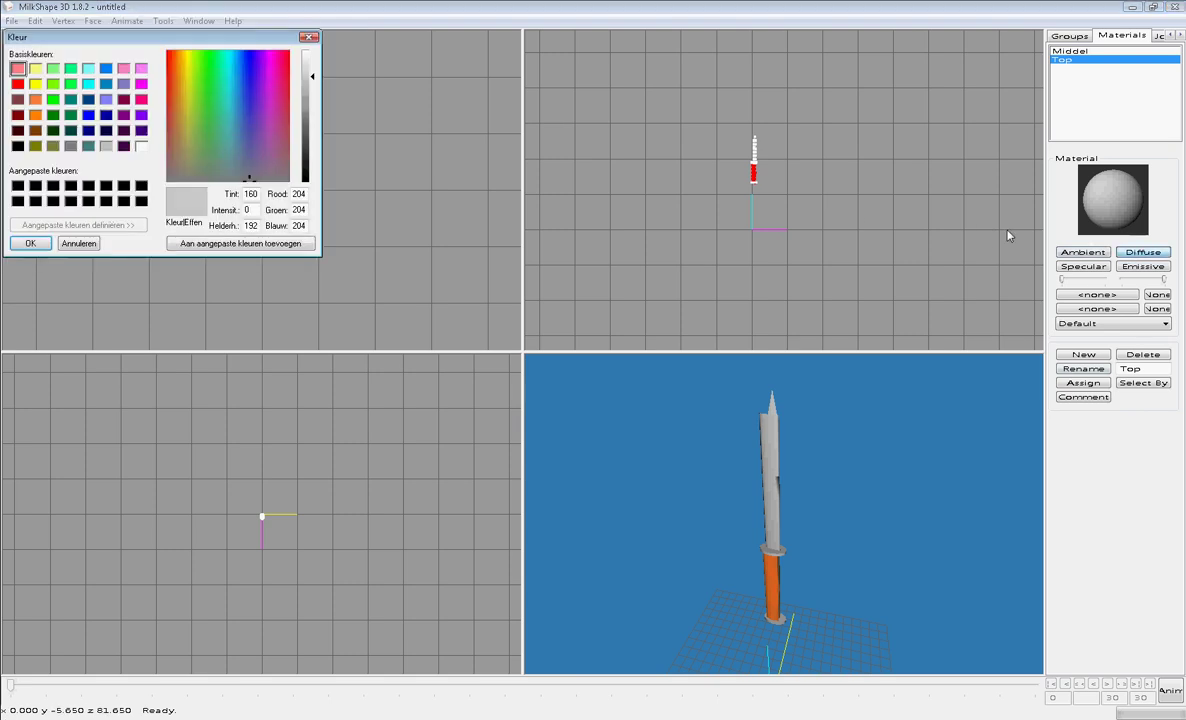
pyautogui.click(248, 58)
pyautogui.click(30, 243)
# - Select the Cylinder03 blade group and assign it the Top material
pyautogui.click(1069, 35)
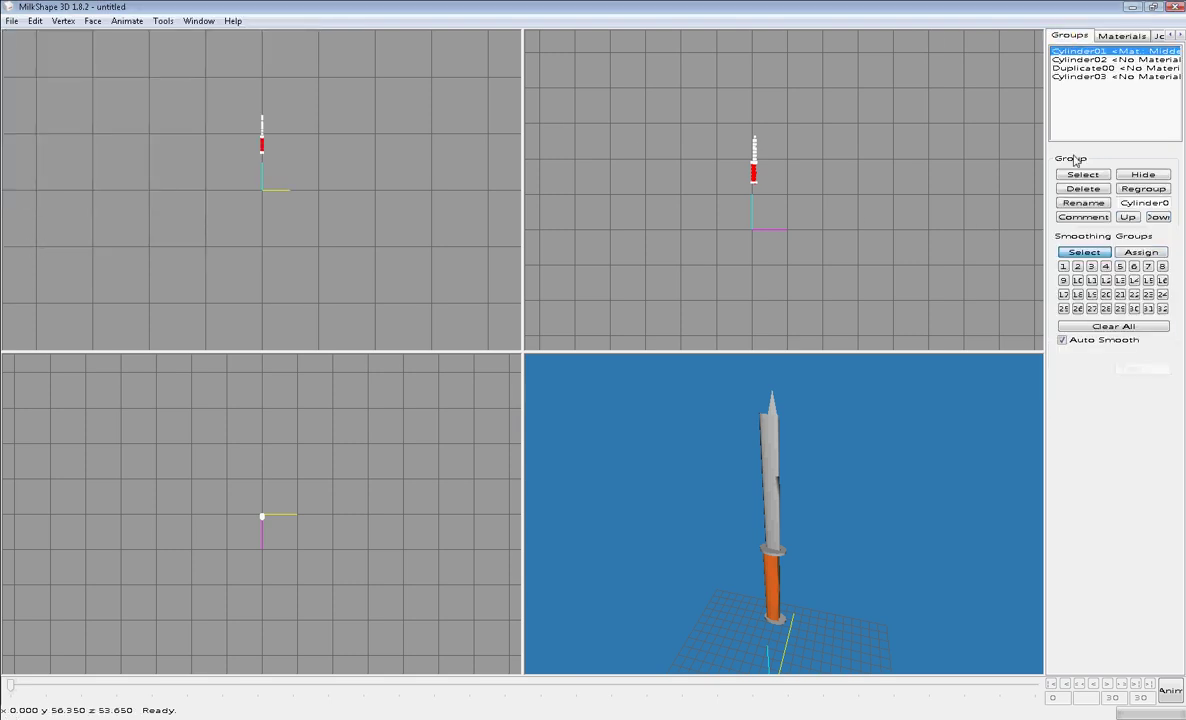
pyautogui.click(1085, 68)
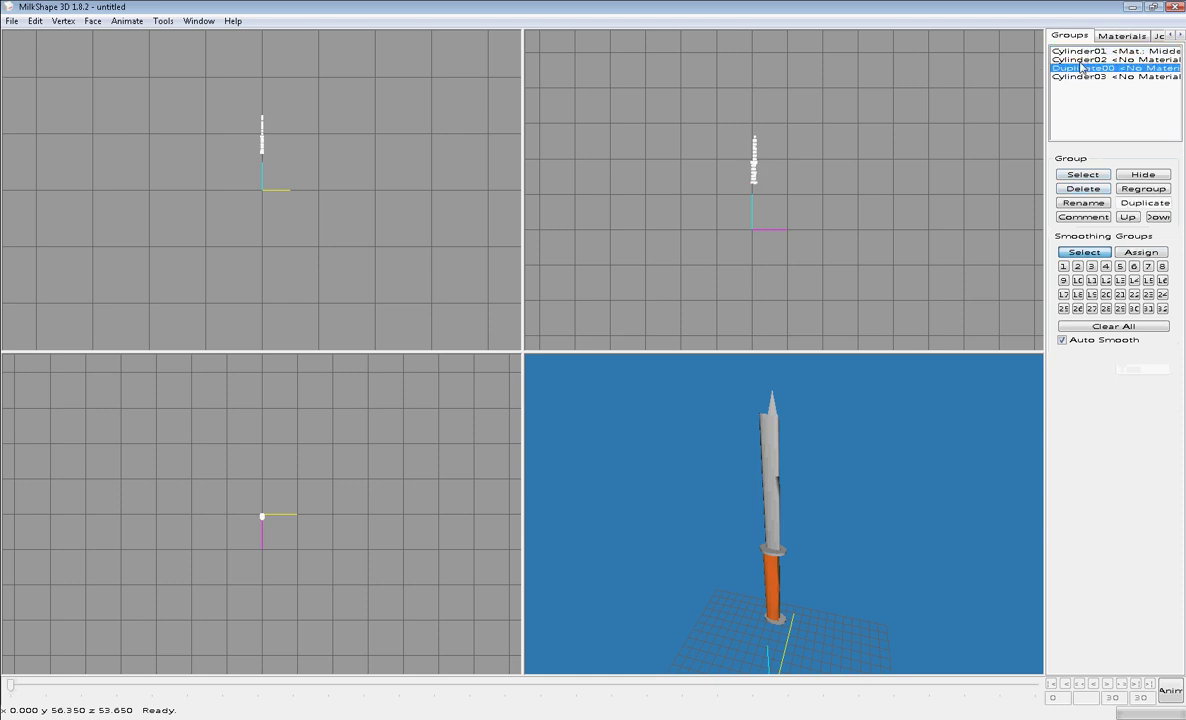
pyautogui.click(1082, 76)
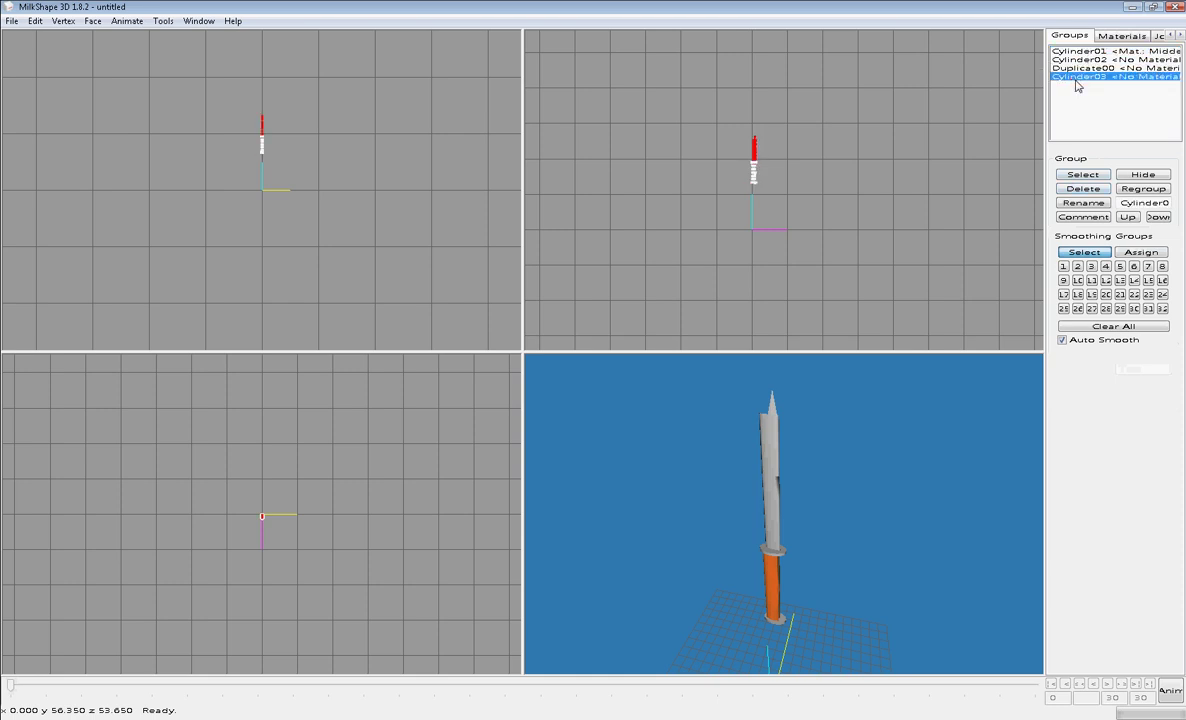
pyautogui.click(1123, 36)
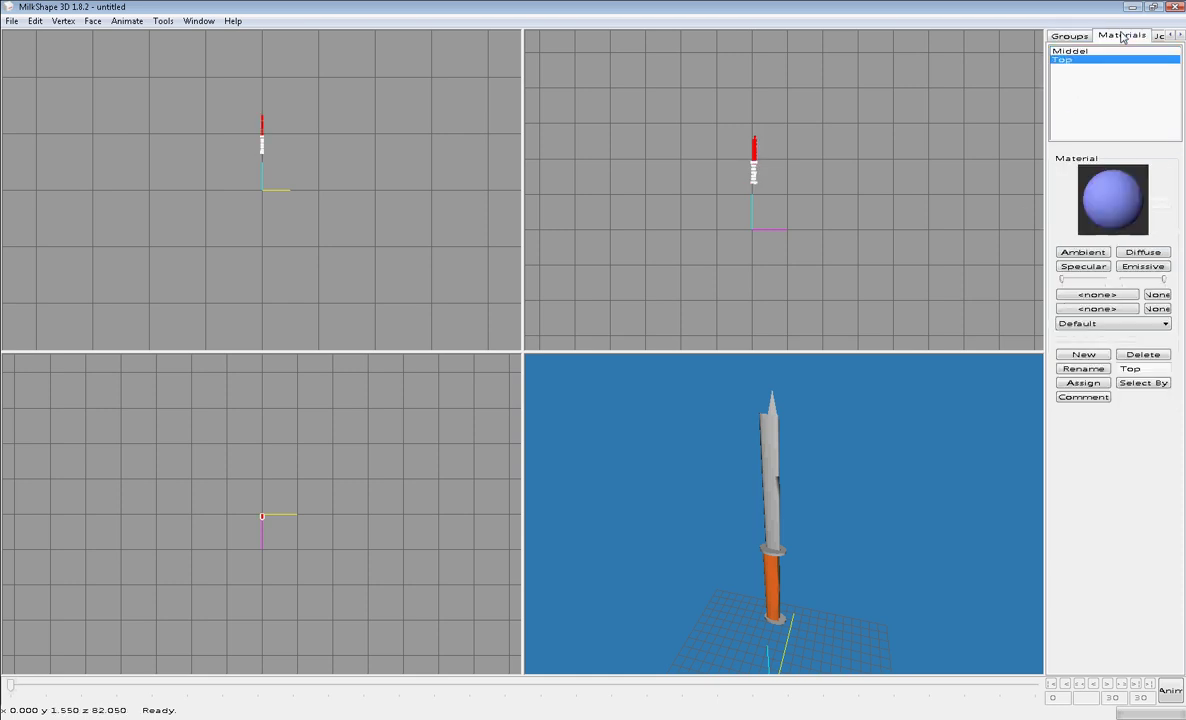
pyautogui.click(1083, 383)
pyautogui.moveTo(974, 434); pyautogui.dragTo(932, 448)
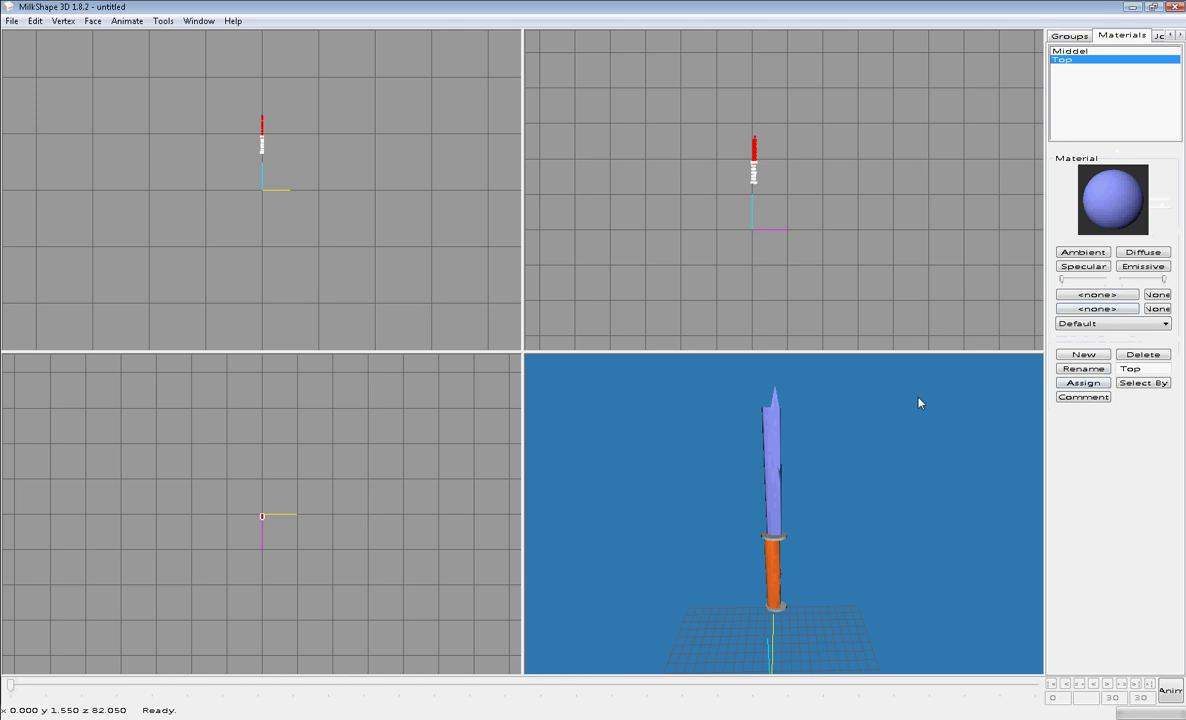
# - Add a new material, deleting the extra Material03, and name it 'Middle Ring/Down ring'
pyautogui.click(1086, 37)
pyautogui.click(1121, 36)
pyautogui.click(1086, 357)
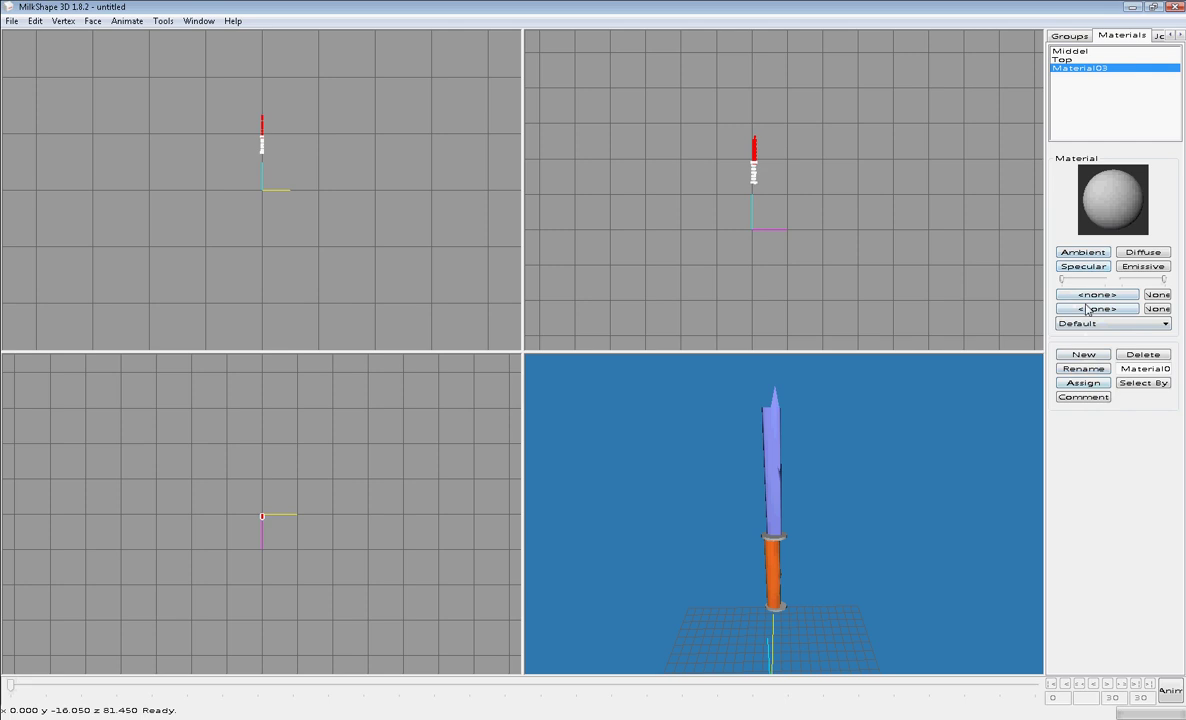
pyautogui.click(1145, 356)
pyautogui.click(1098, 355)
pyautogui.doubleClick(1143, 370)
pyautogui.press('BackSpace')
pyautogui.write('Midde Rin')
pyautogui.write('g')
pyautogui.write('/')
pyautogui.write('Down ring')
pyautogui.click(1083, 368)
pyautogui.write('le Ri')
pyautogui.press('Return')
# - Set the ring material's ambient and diffuse colours to yellow
pyautogui.click(1083, 252)
pyautogui.click(188, 59)
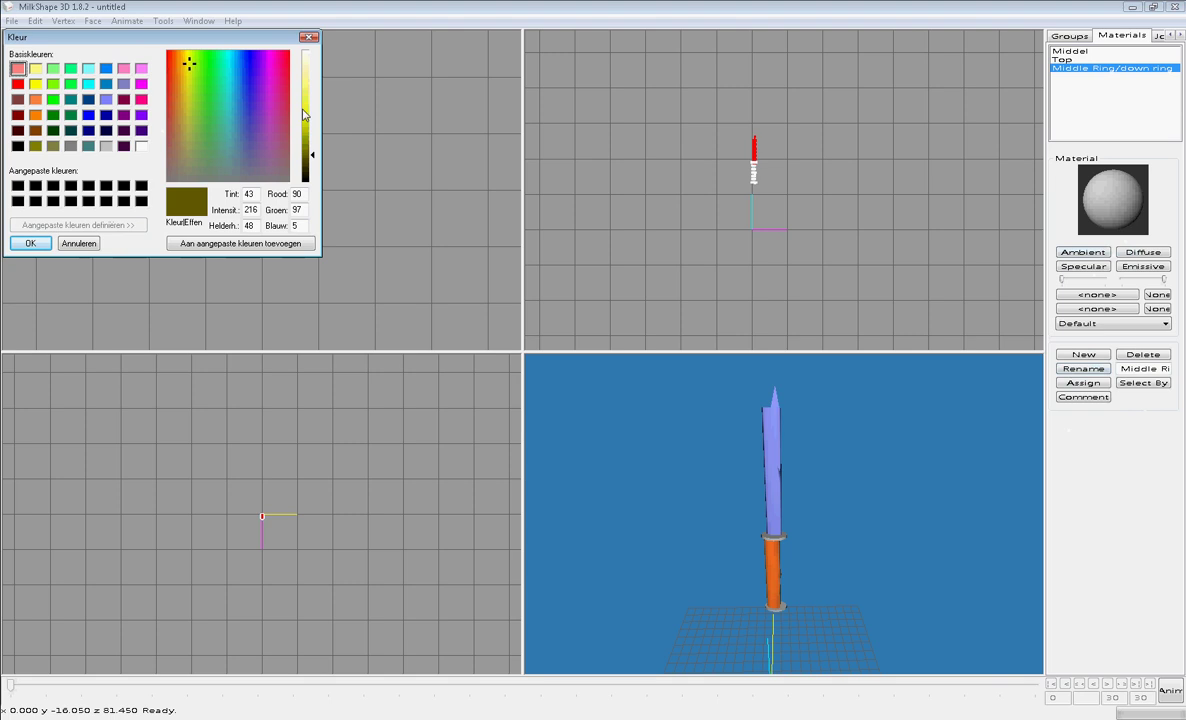
pyautogui.moveTo(309, 106); pyautogui.dragTo(311, 123)
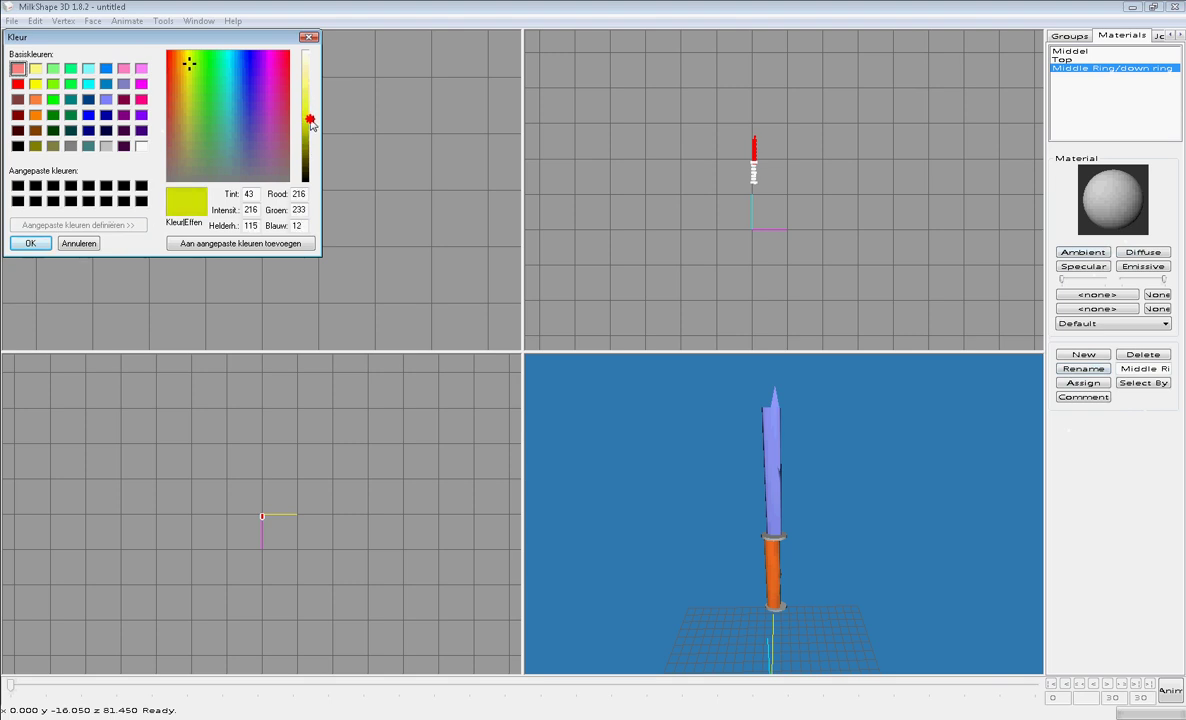
pyautogui.click(30, 243)
pyautogui.click(1143, 252)
pyautogui.moveTo(184, 118); pyautogui.dragTo(182, 69)
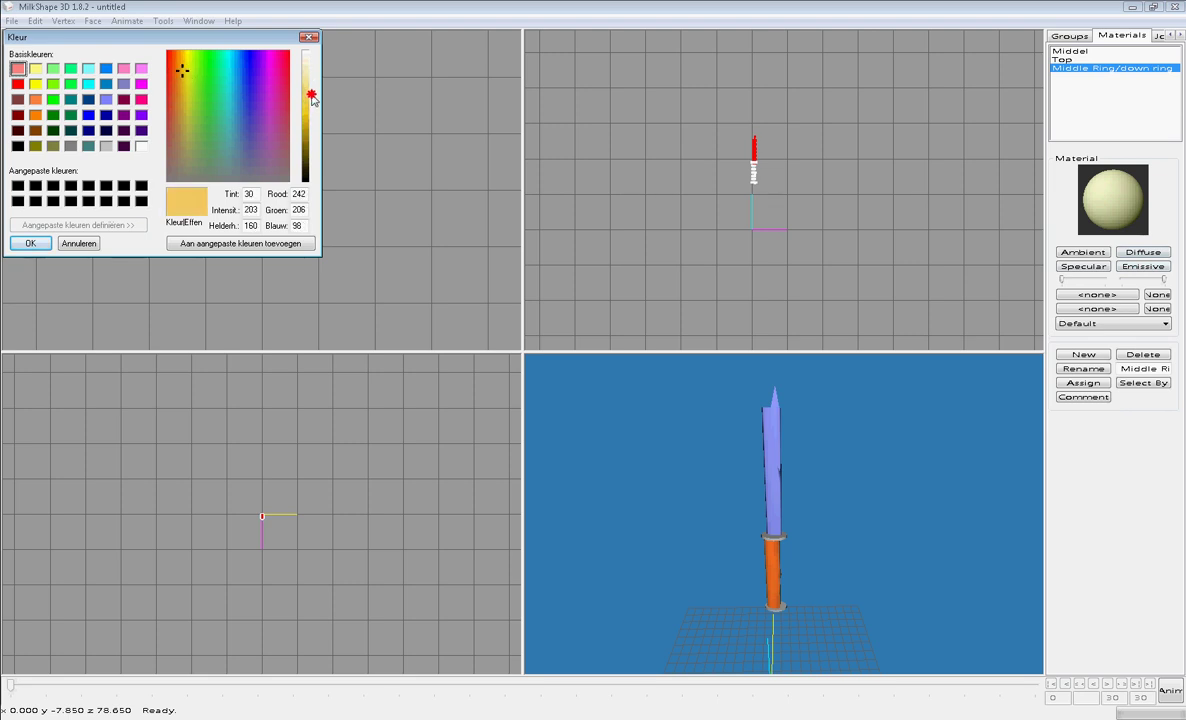
pyautogui.click(30, 243)
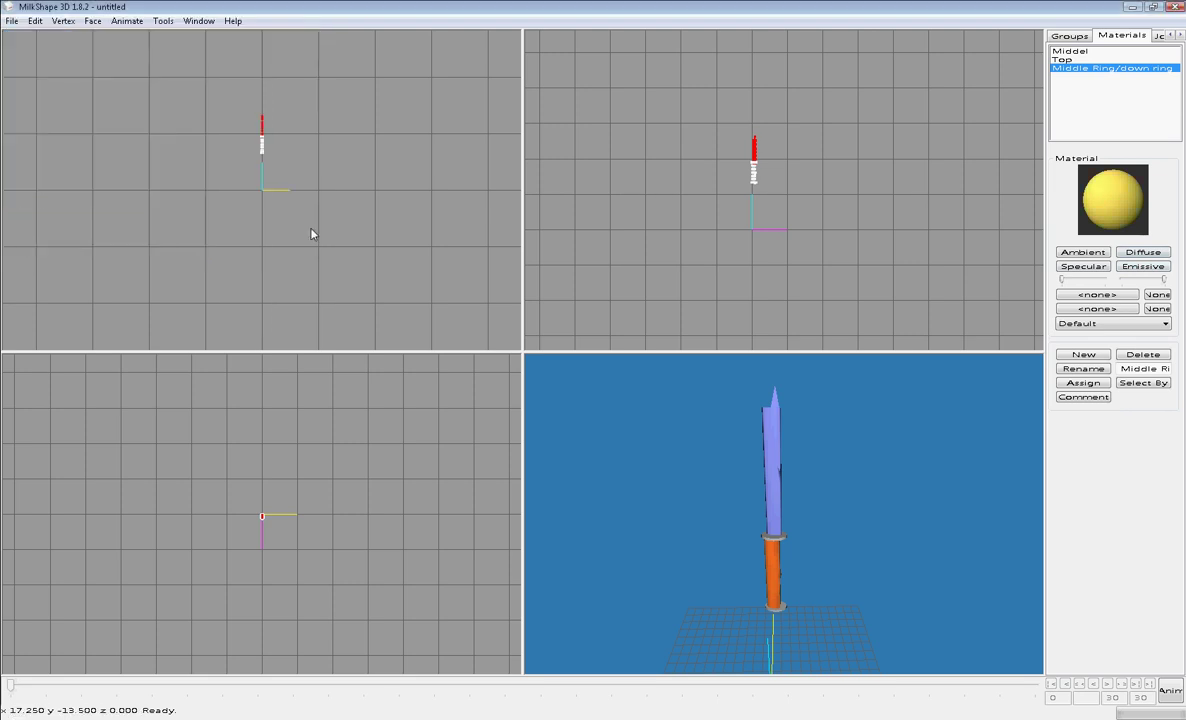
# - Select the Cylinder02 rings group and assign it the yellow Middle Ring/Down ring material
pyautogui.click(1066, 37)
pyautogui.click(1078, 78)
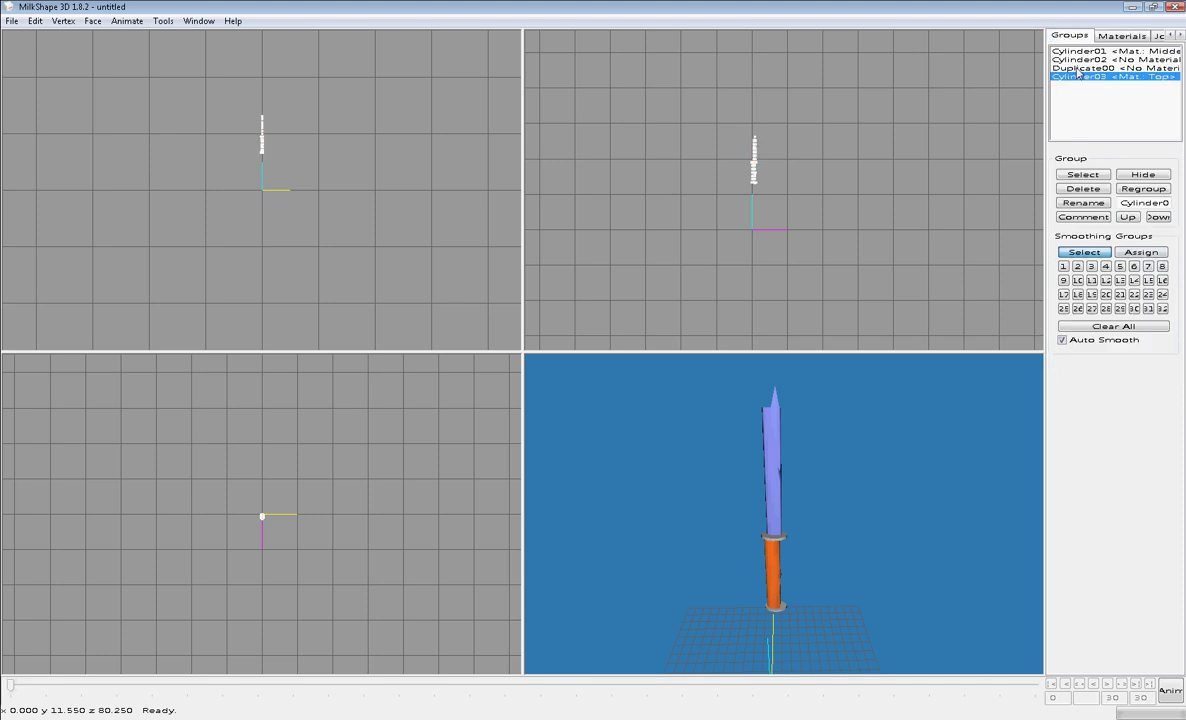
pyautogui.click(1078, 68)
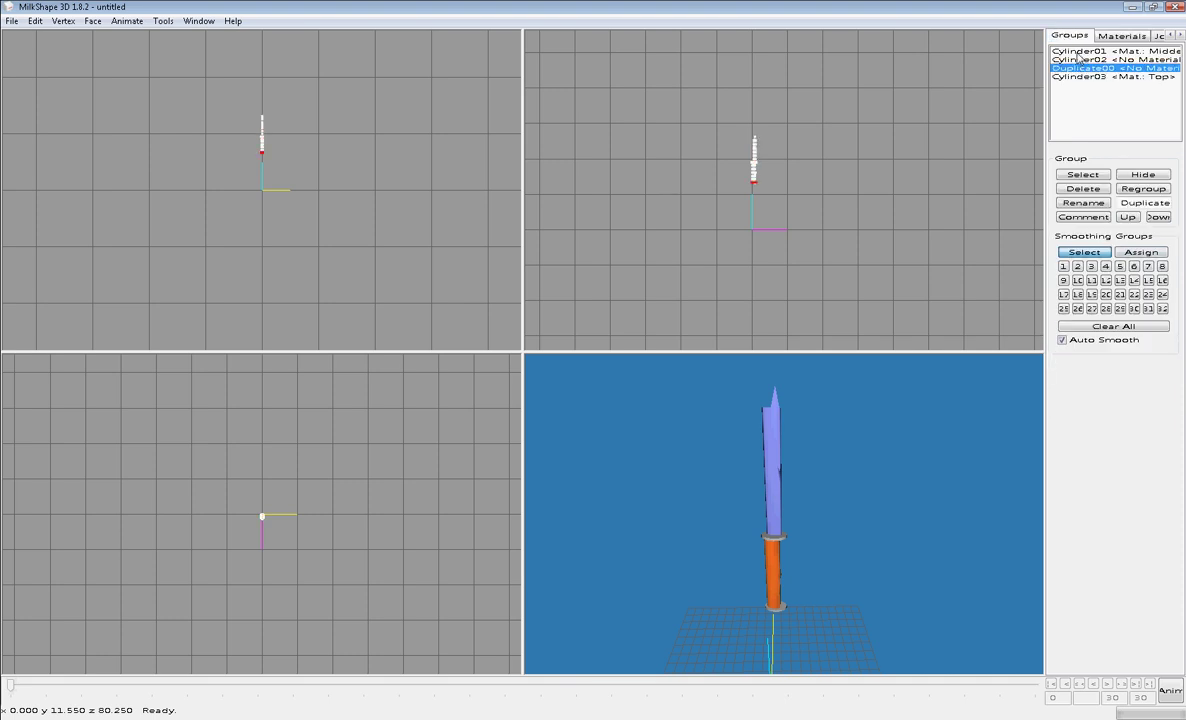
pyautogui.click(1080, 60)
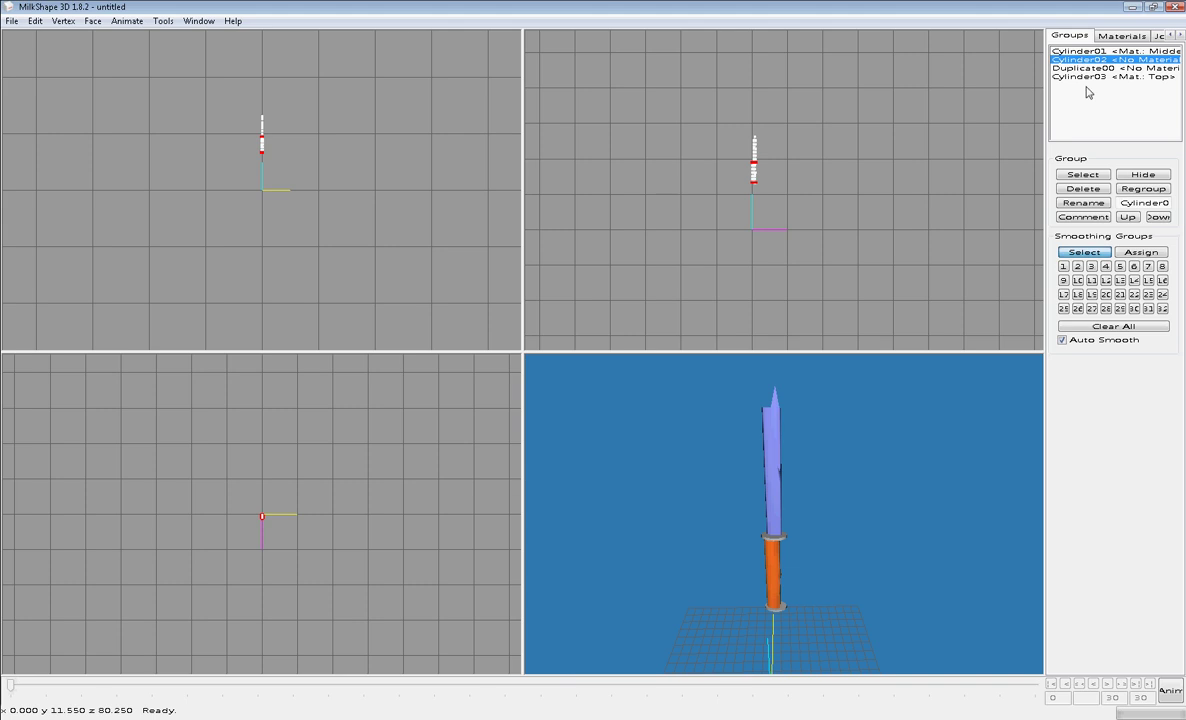
pyautogui.click(1122, 36)
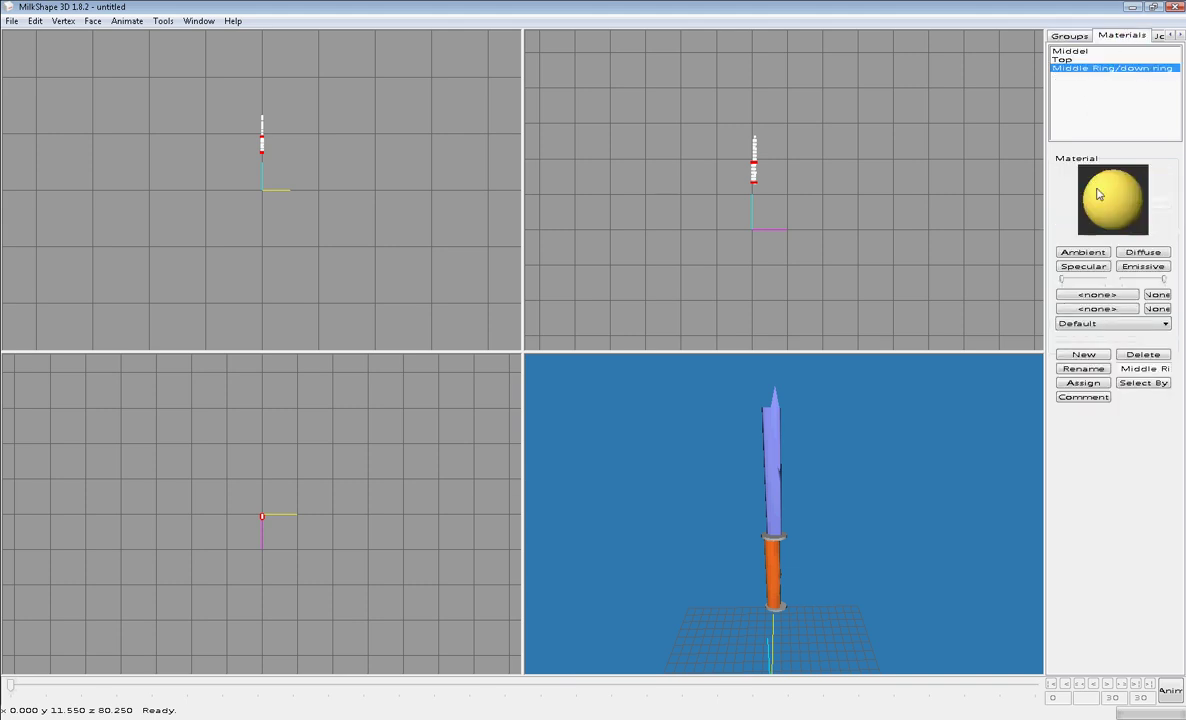
pyautogui.click(1084, 384)
pyautogui.moveTo(941, 520); pyautogui.dragTo(787, 410)
pyautogui.click(38, 22)
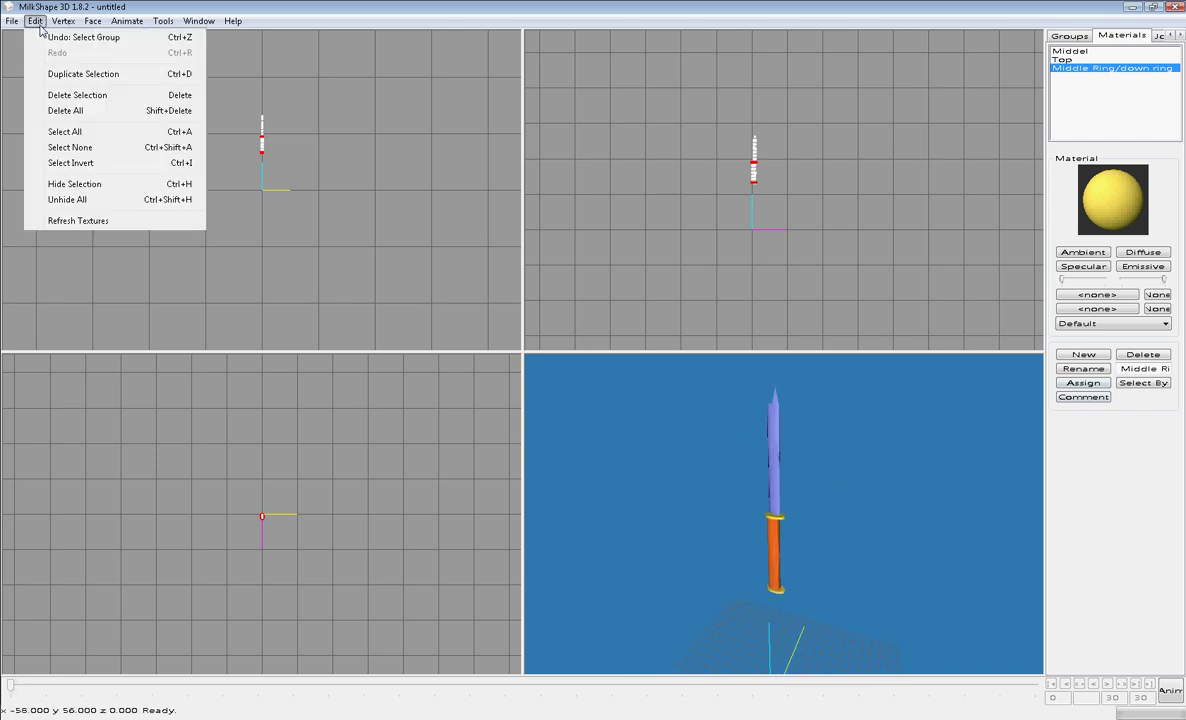
# - Select the entire sword and rotate it away from vertical to a diagonal tilt
pyautogui.click(106, 131)
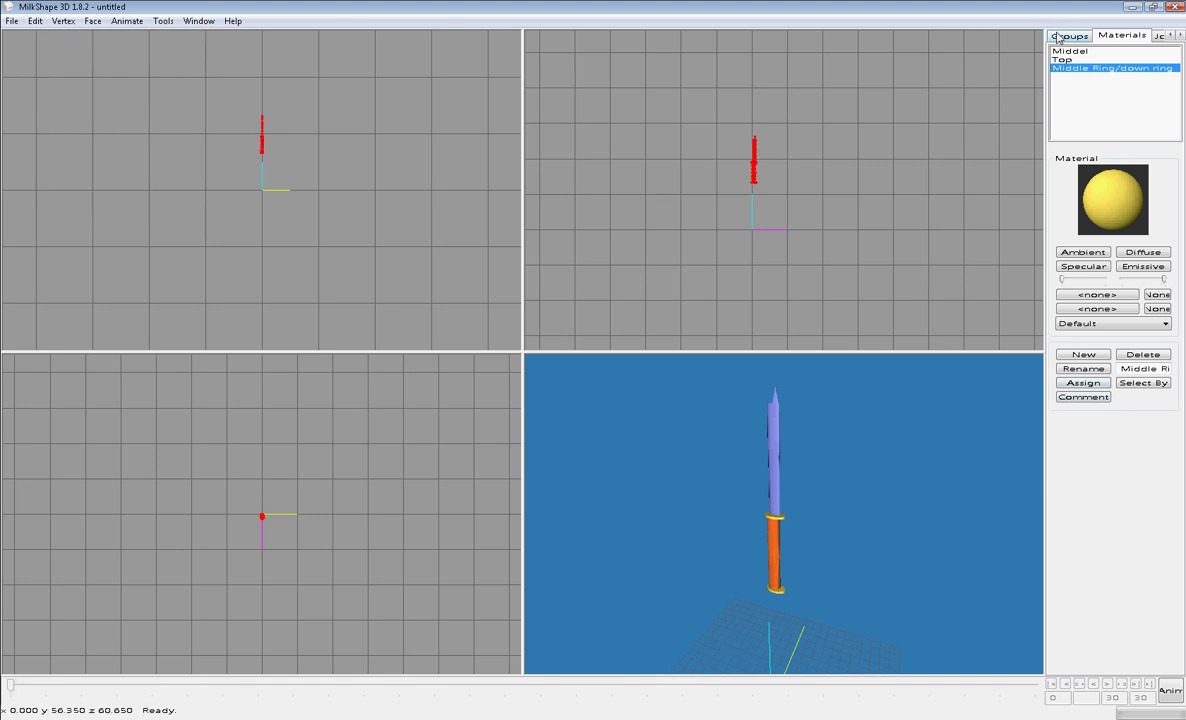
pyautogui.click(1171, 35)
pyautogui.click(1067, 36)
pyautogui.press('r')
pyautogui.moveTo(765, 88); pyautogui.dragTo(755, 88)
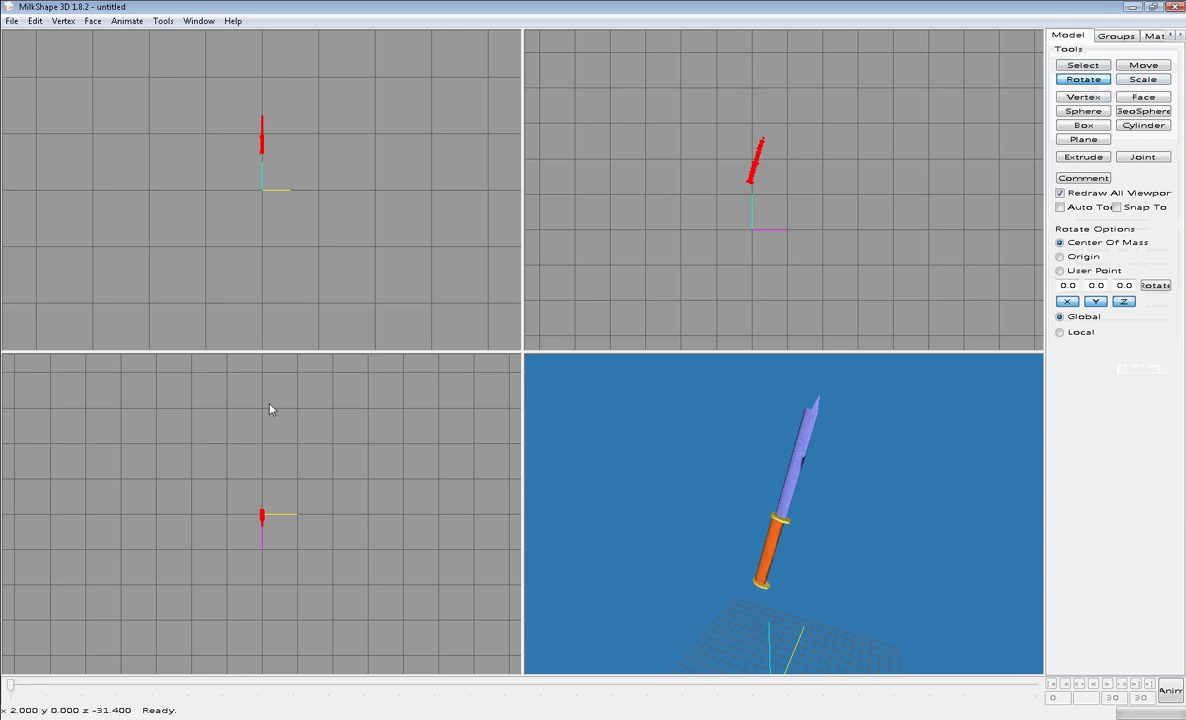
pyautogui.moveTo(265, 462); pyautogui.dragTo(292, 466)
pyautogui.moveTo(777, 468); pyautogui.dragTo(701, 479)
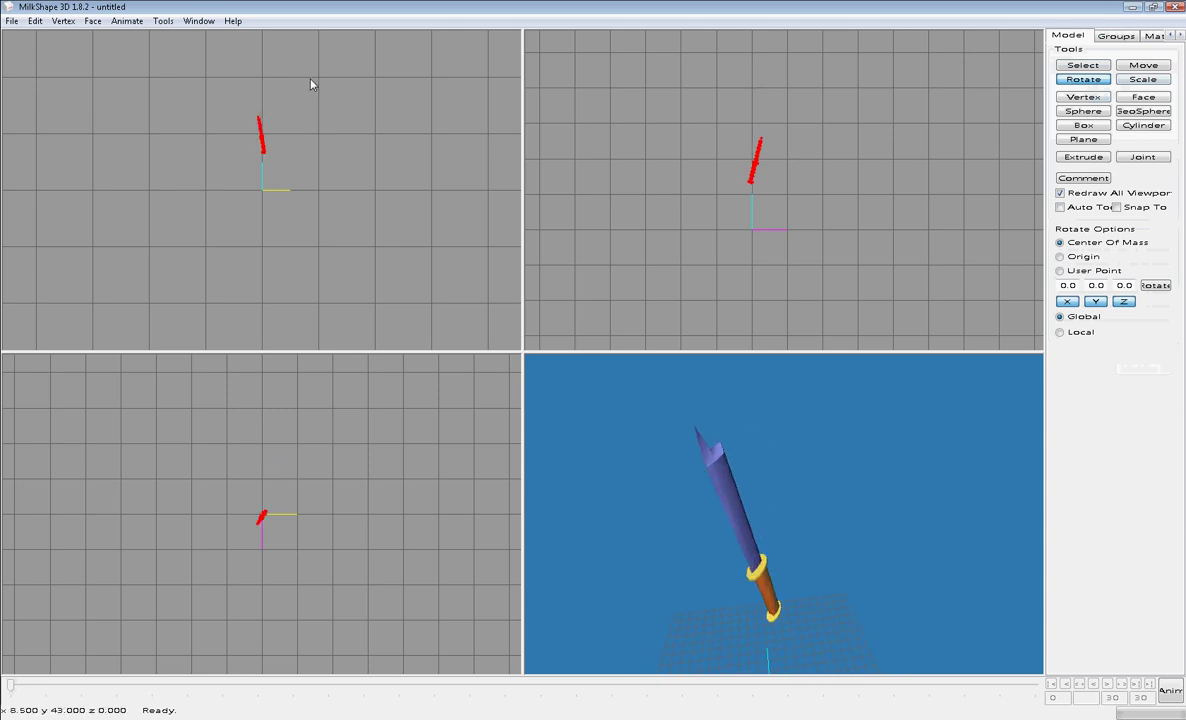
pyautogui.moveTo(223, 79); pyautogui.dragTo(233, 77)
pyautogui.moveTo(601, 405); pyautogui.dragTo(820, 565)
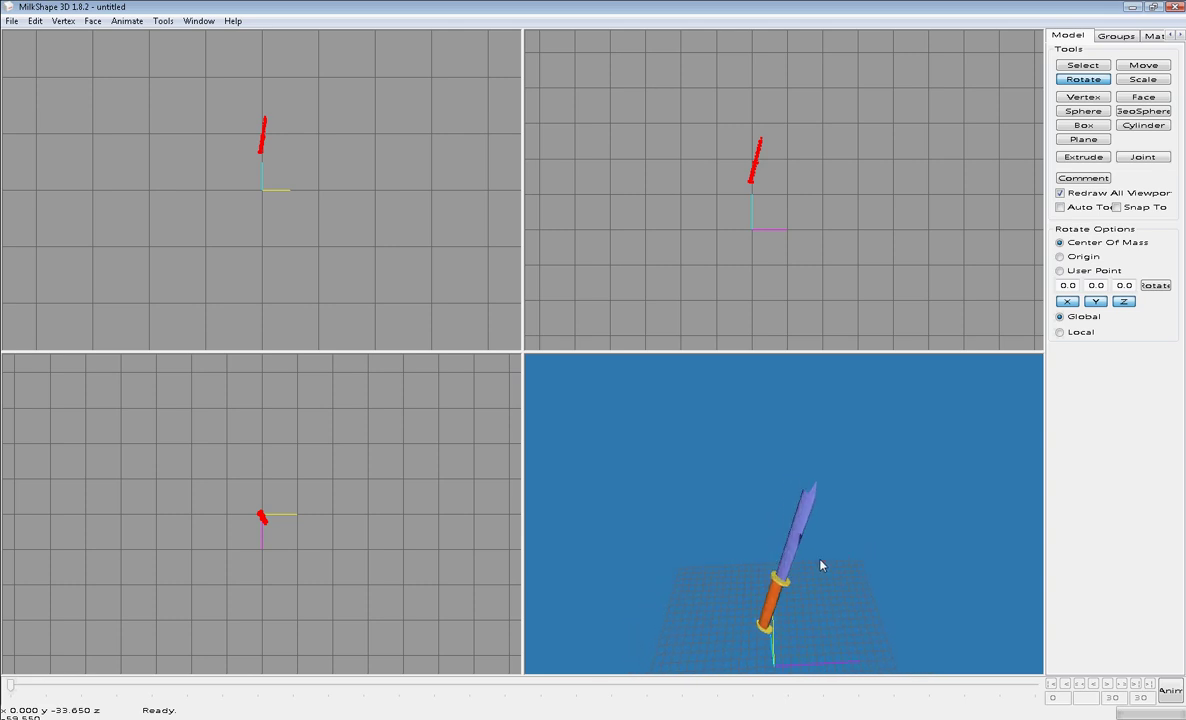